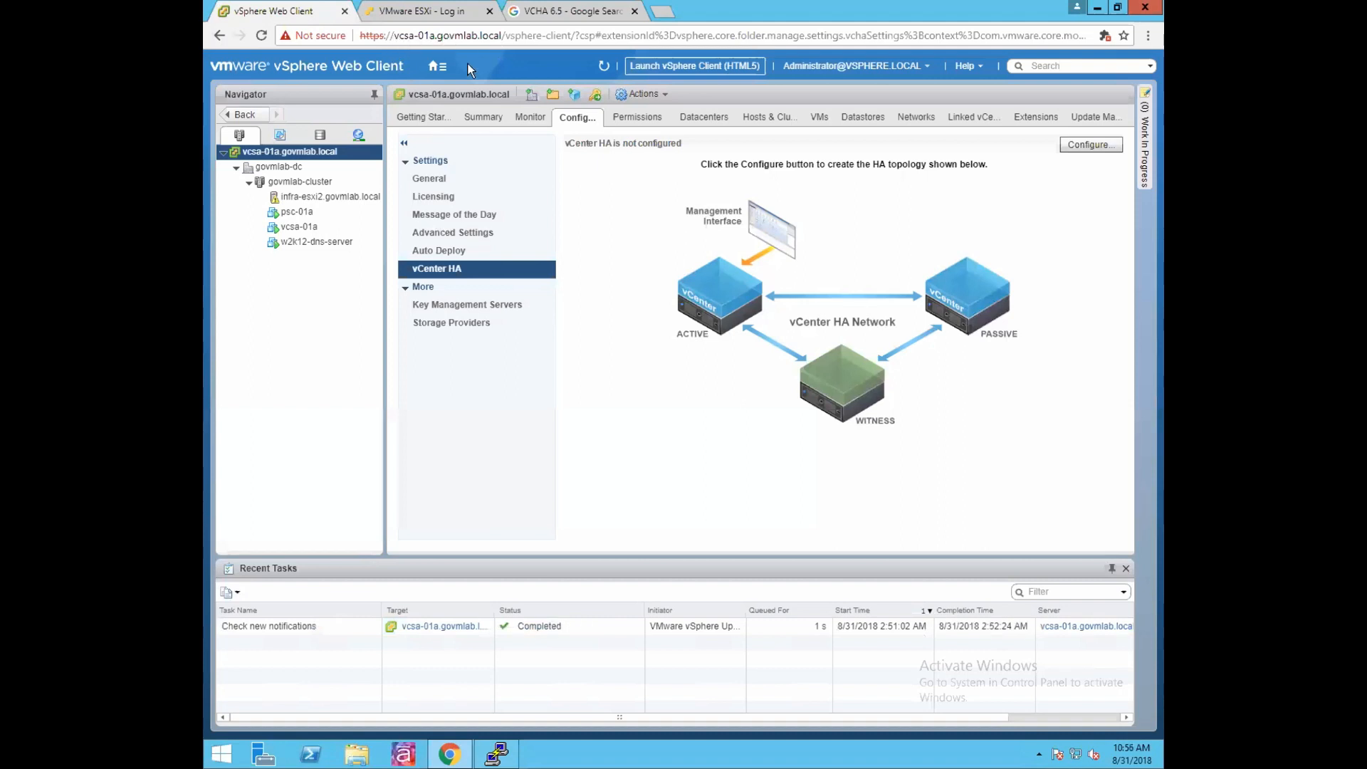
Step: Check the Getting Started overview, then launch the Configure vCenter HA wizard for vcsa-01a.govmlab.local
{"action": "left_click", "coordinate": [424, 118]}
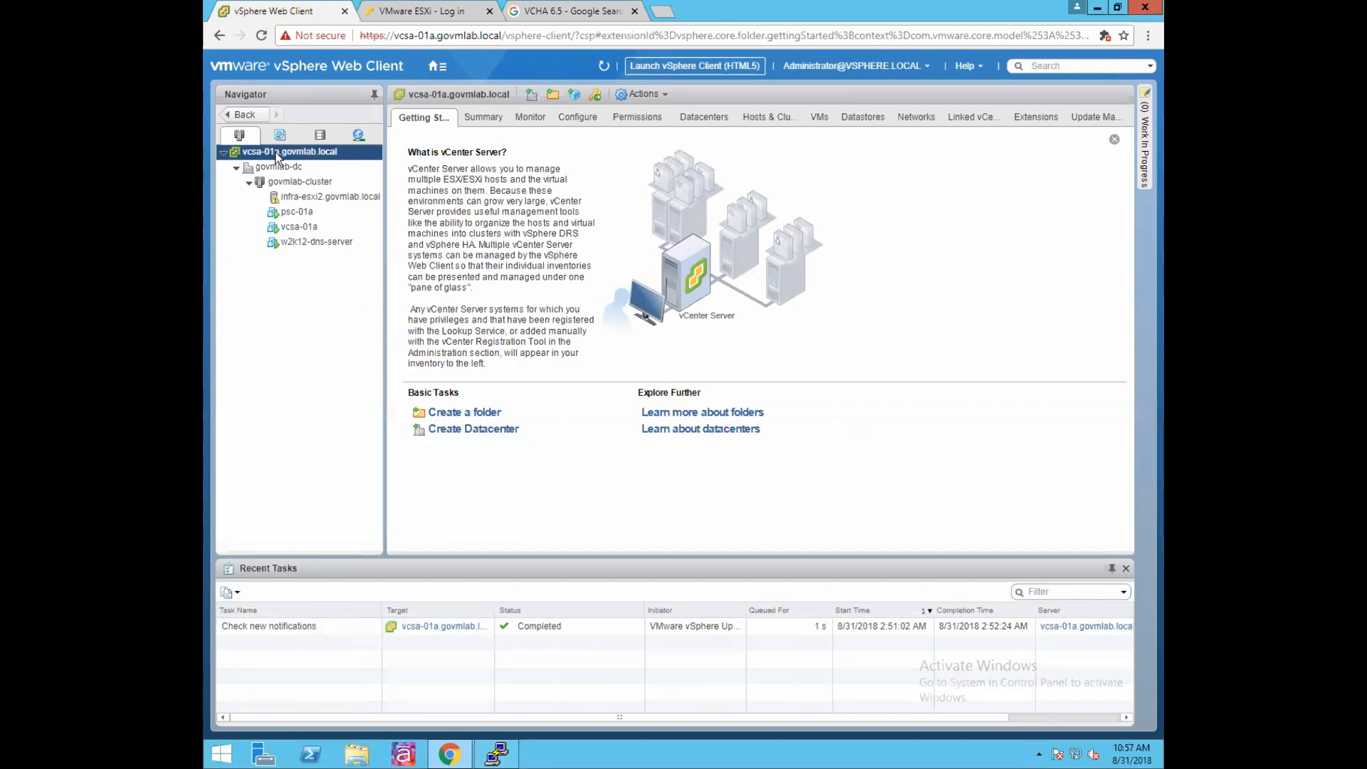
{"action": "left_click", "coordinate": [579, 118]}
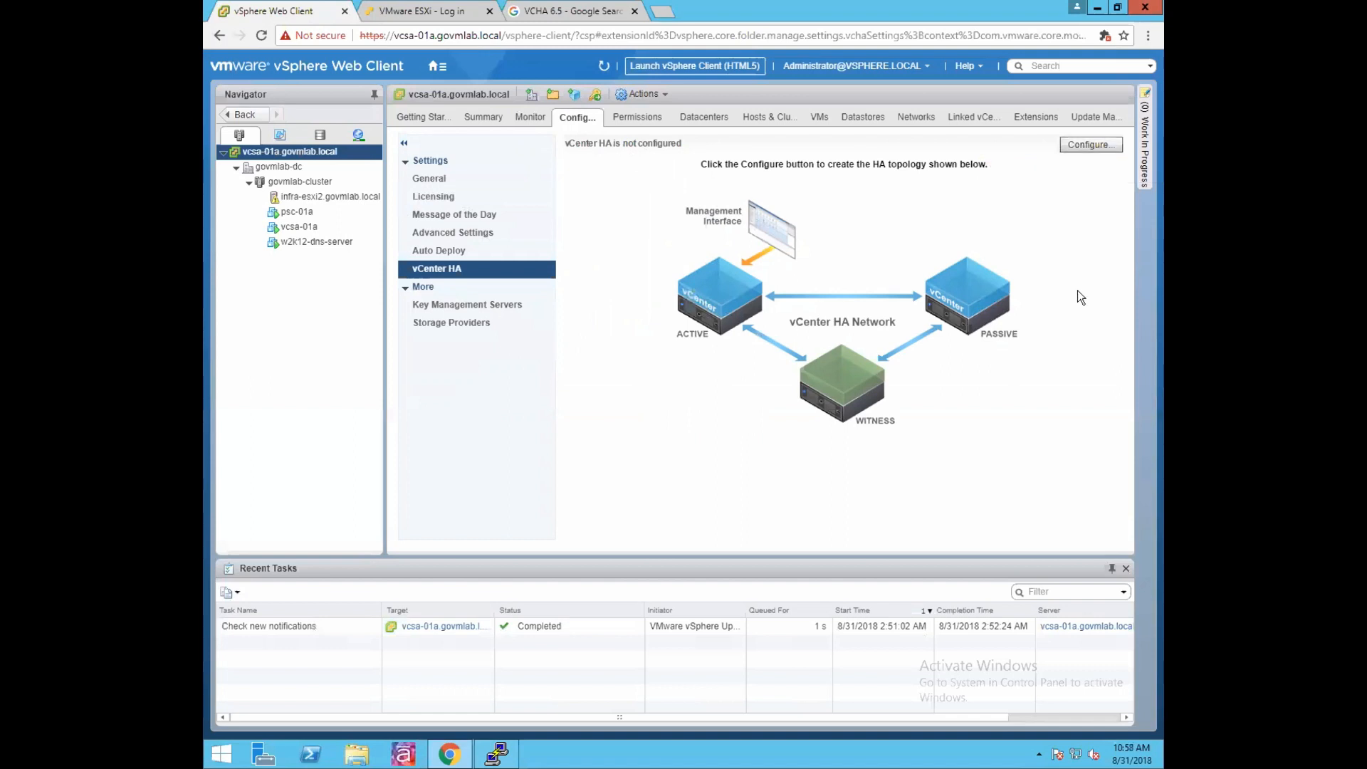
{"action": "left_click", "coordinate": [1091, 144]}
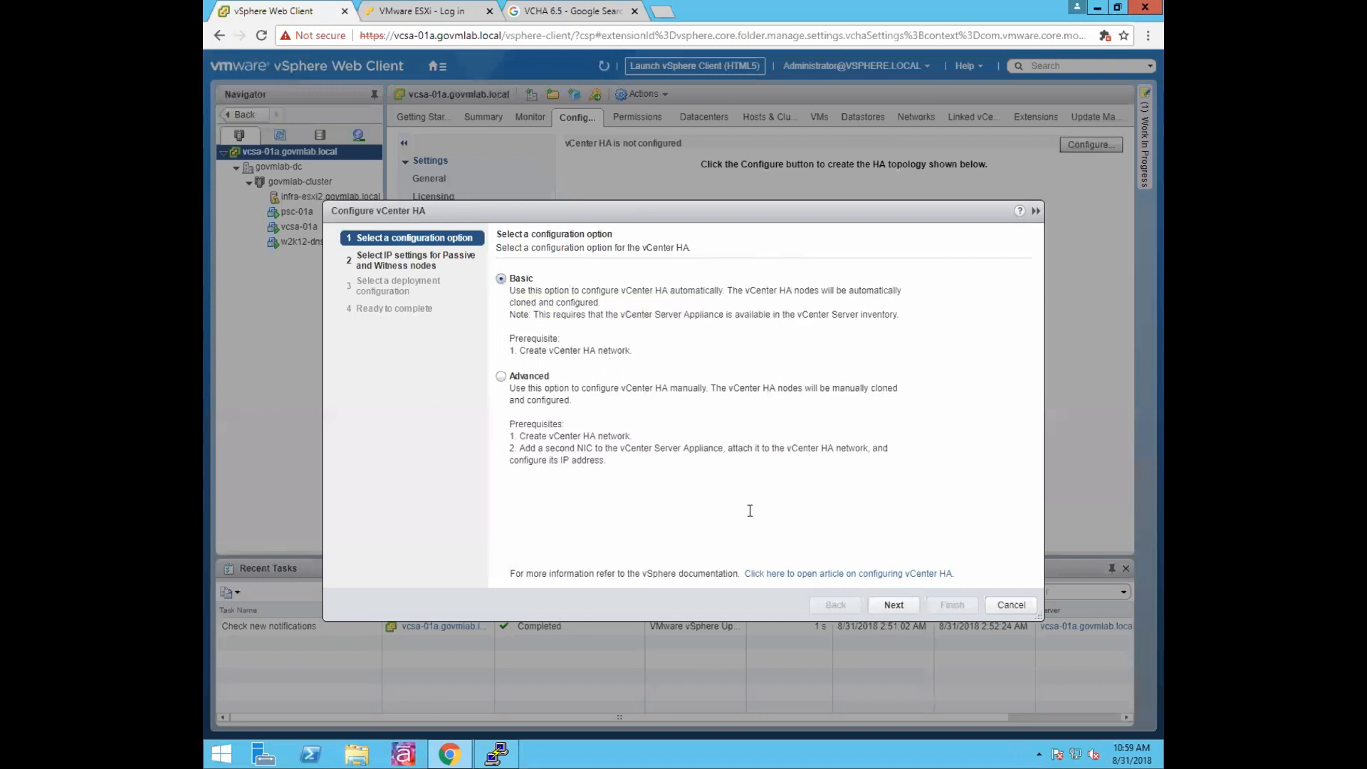
Step: Keep the Basic configuration option and continue to the Active node network adapter step
{"action": "left_click", "coordinate": [895, 605]}
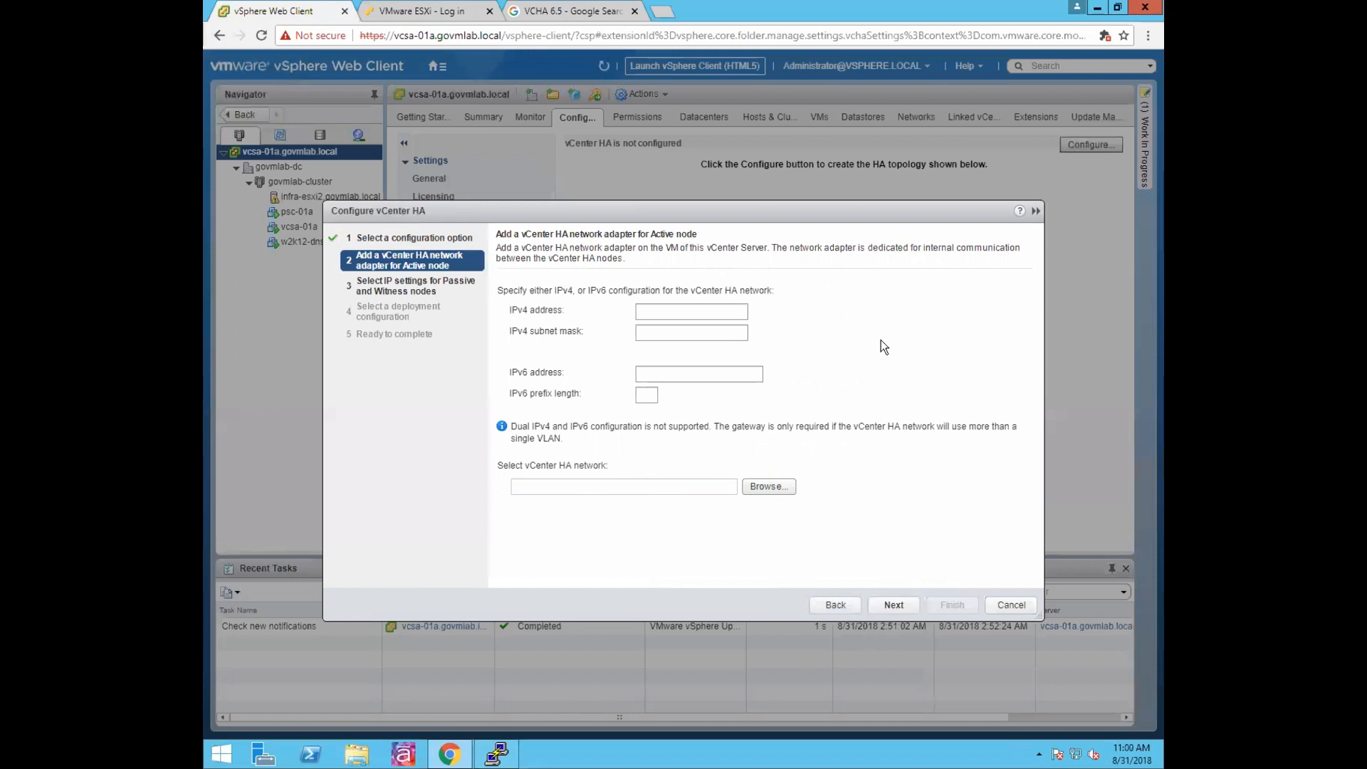
Step: Minimize the HA wizard to Work In Progress and select host infra-esxi2.govmlab.local
{"action": "left_click", "coordinate": [656, 312]}
{"action": "key", "text": "Escape"}
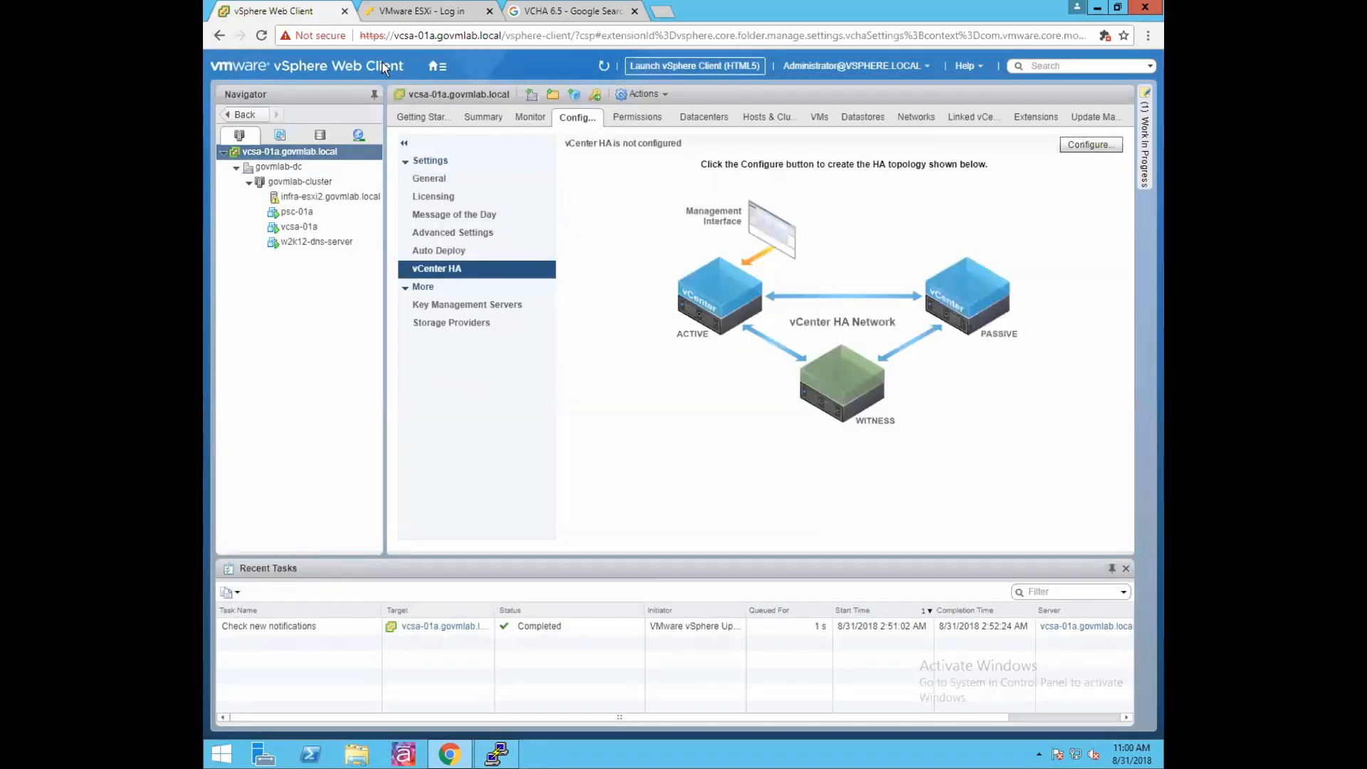
{"action": "left_click", "coordinate": [326, 195]}
Step: Add host networking for a virtual machine port group on the existing vSwitch0
{"action": "left_click", "coordinate": [588, 119]}
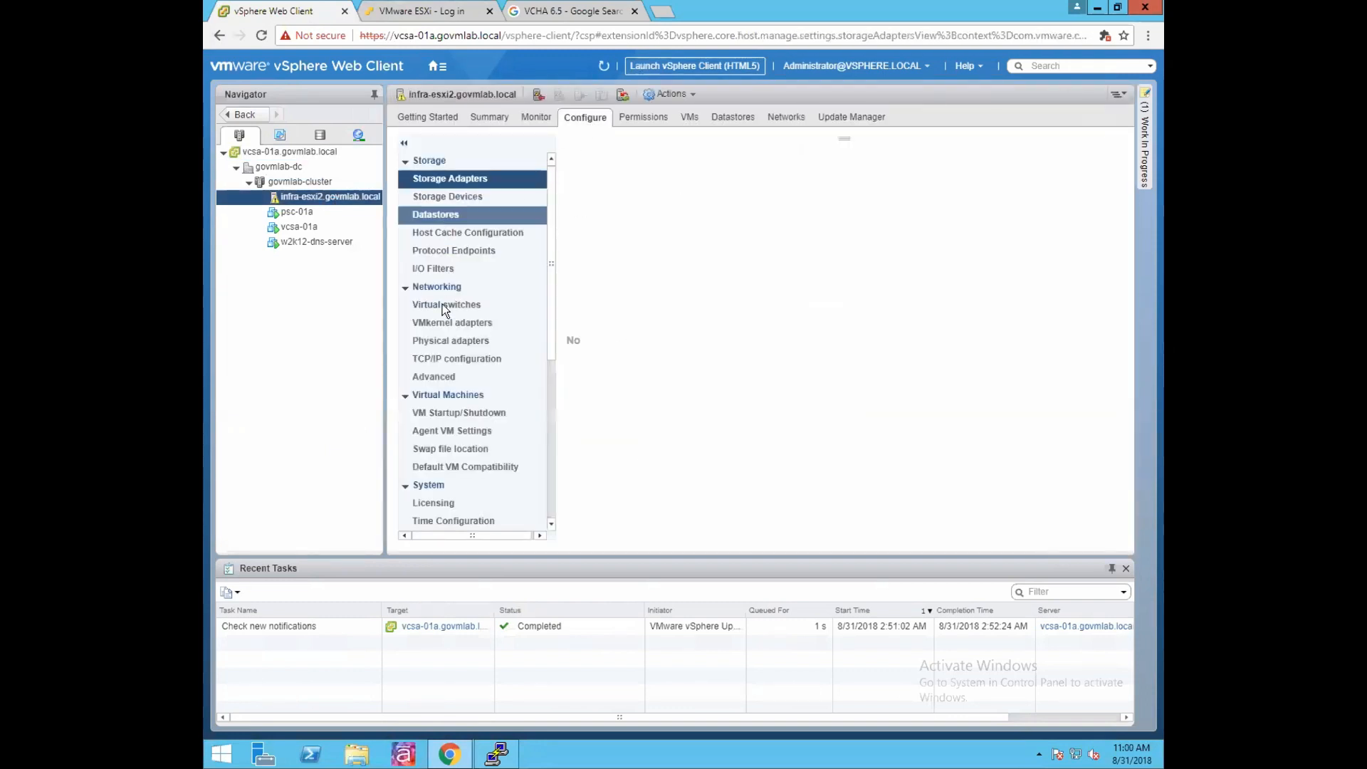
{"action": "left_click", "coordinate": [467, 308]}
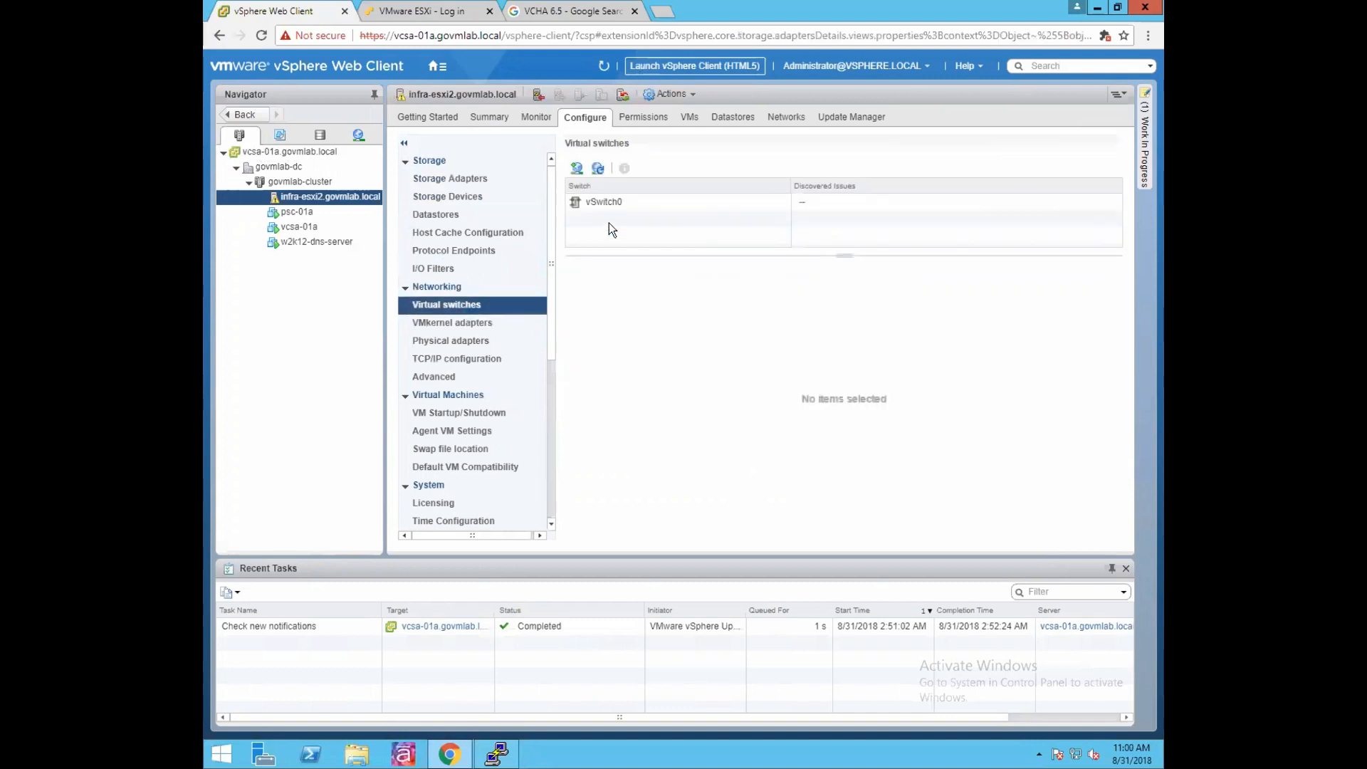
{"action": "left_click", "coordinate": [577, 171]}
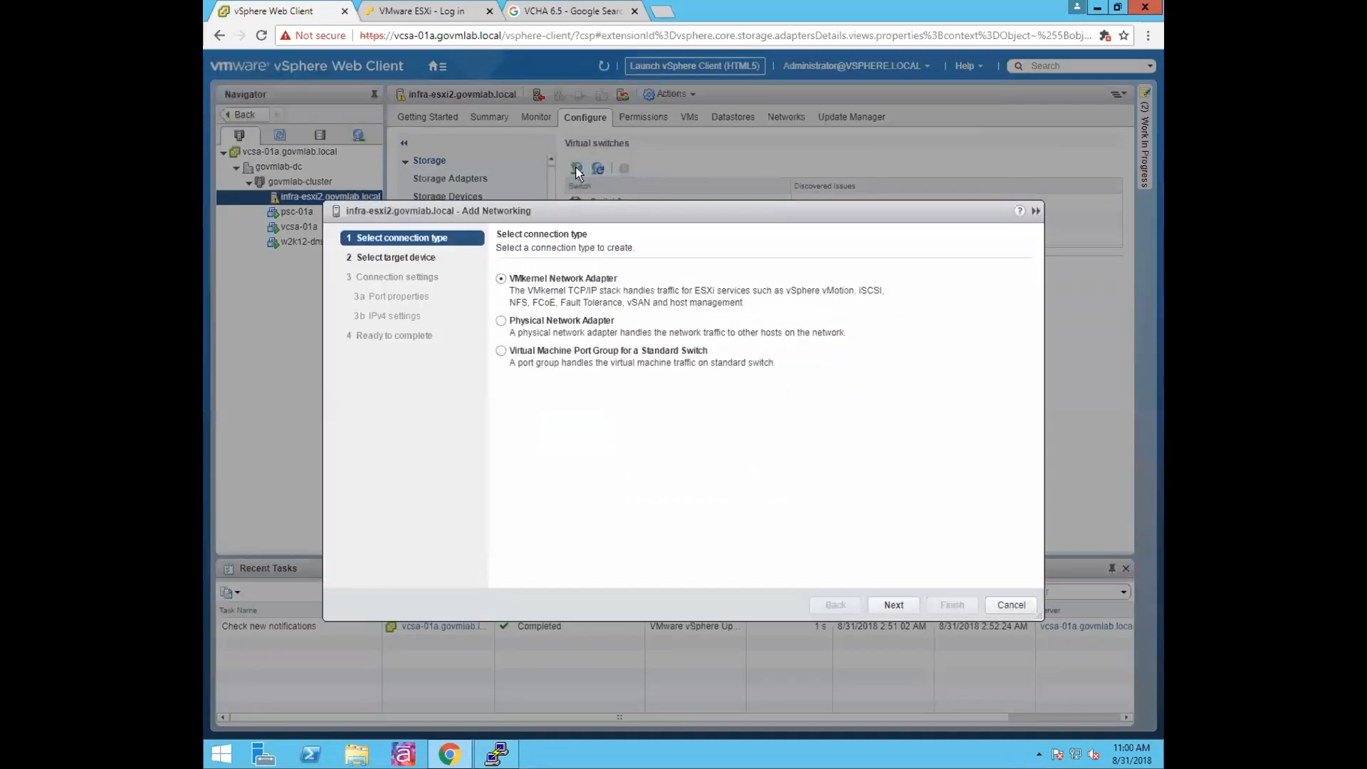
{"action": "left_click", "coordinate": [502, 350]}
{"action": "left_click", "coordinate": [898, 607]}
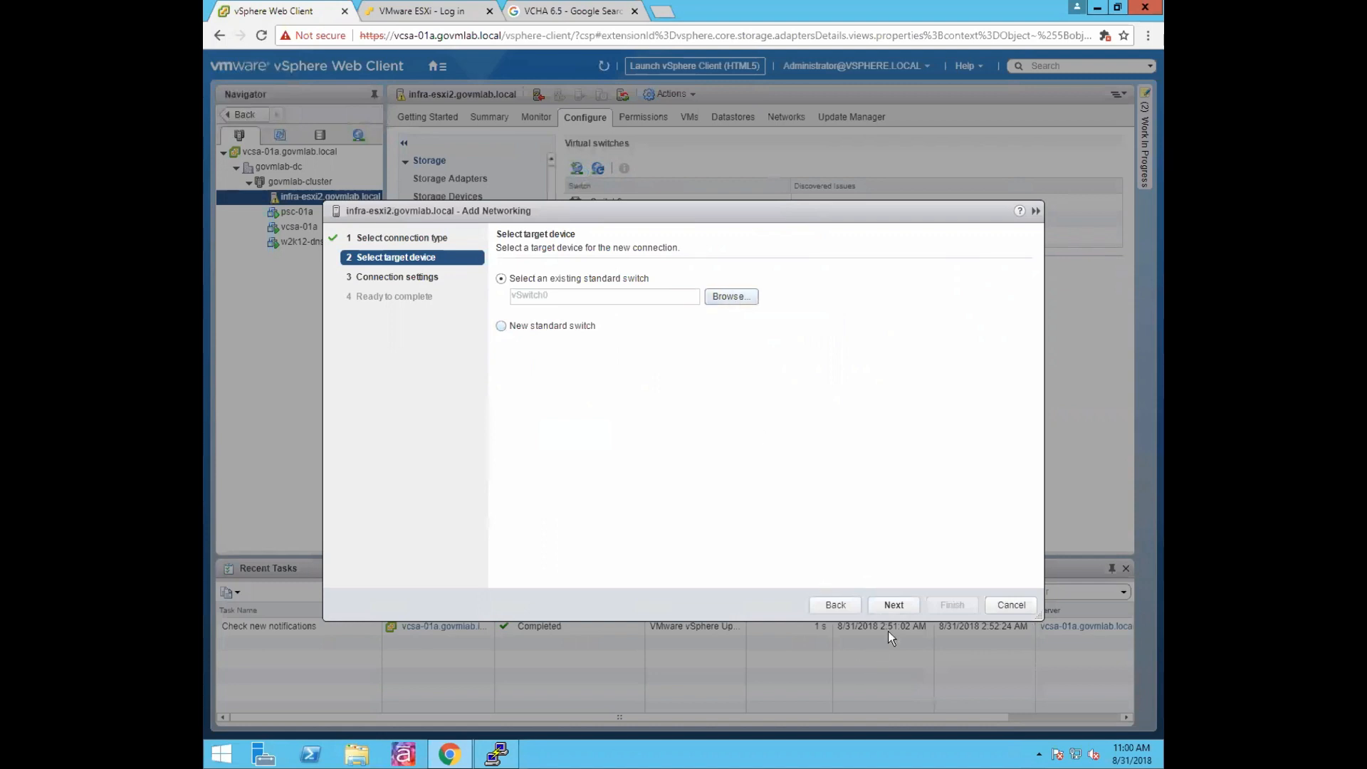
{"action": "left_click", "coordinate": [894, 605]}
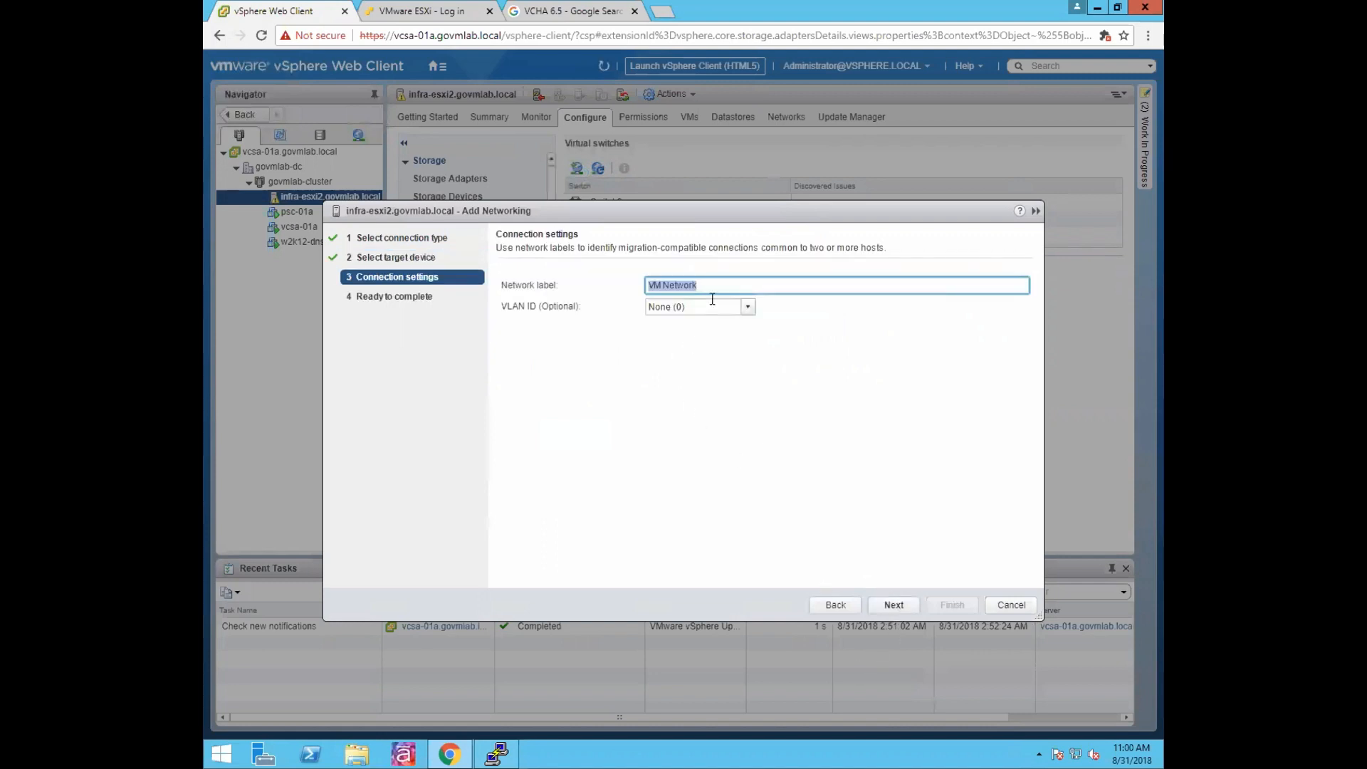
Step: Label the port group VCHA-network with VLAN ID 101 and review the summary
{"action": "type", "text": "VCHA-network"}
{"action": "left_click_drag", "start_coordinate": [709, 305], "coordinate": [649, 308]}
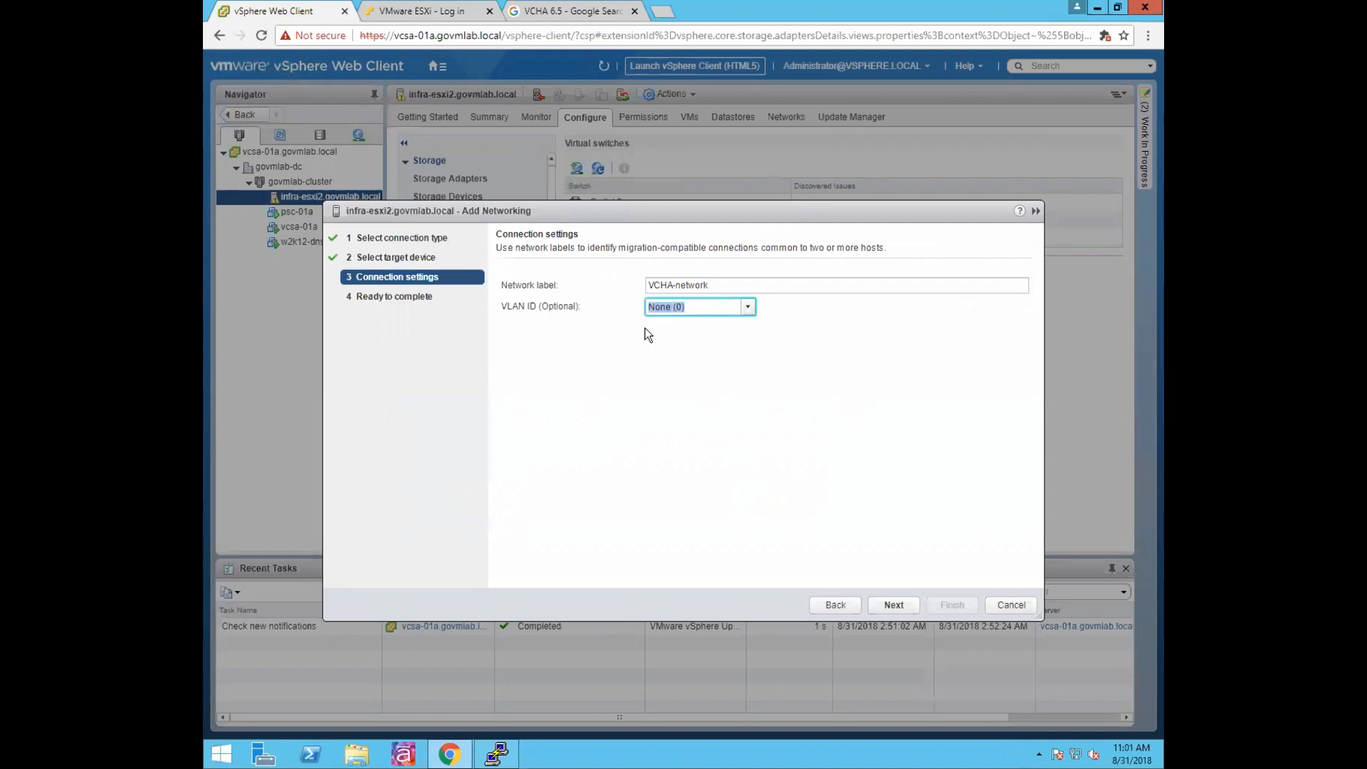
{"action": "type", "text": "101"}
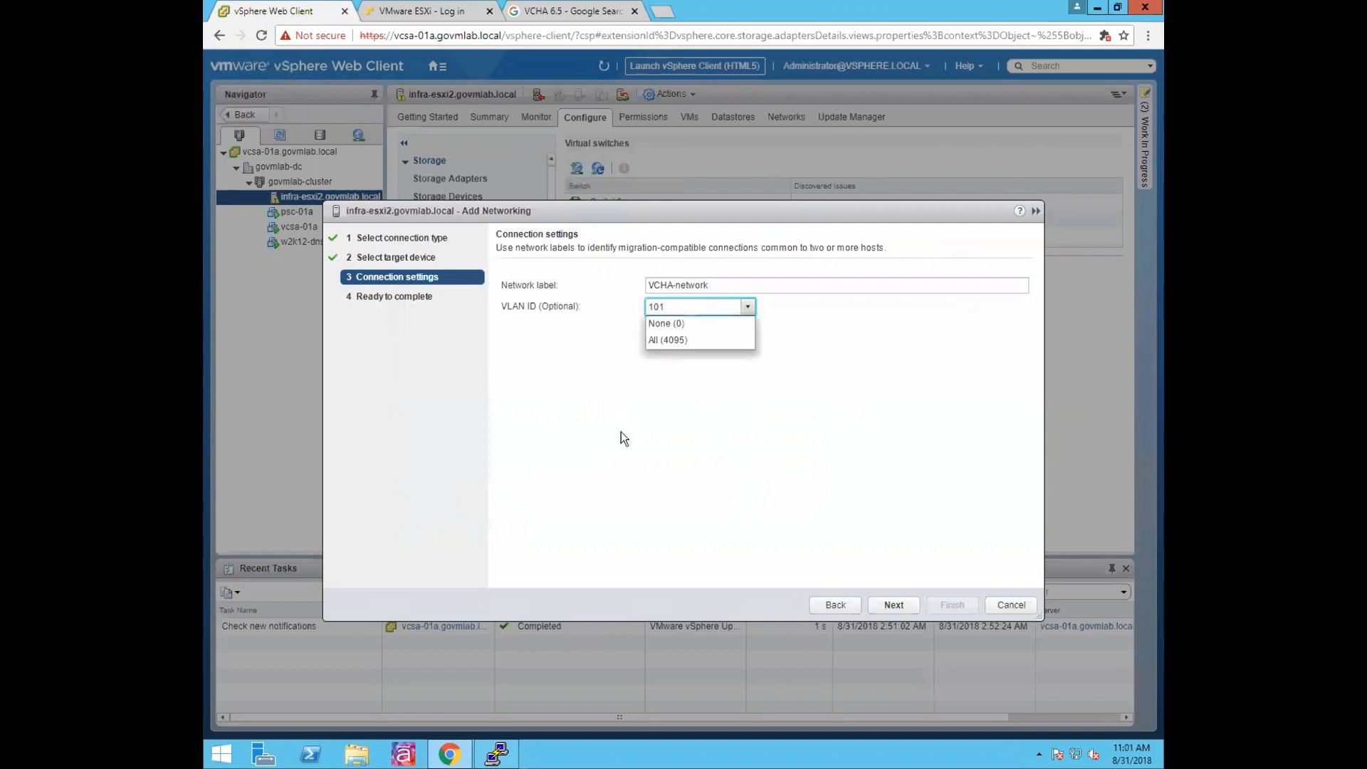
{"action": "left_click", "coordinate": [900, 605]}
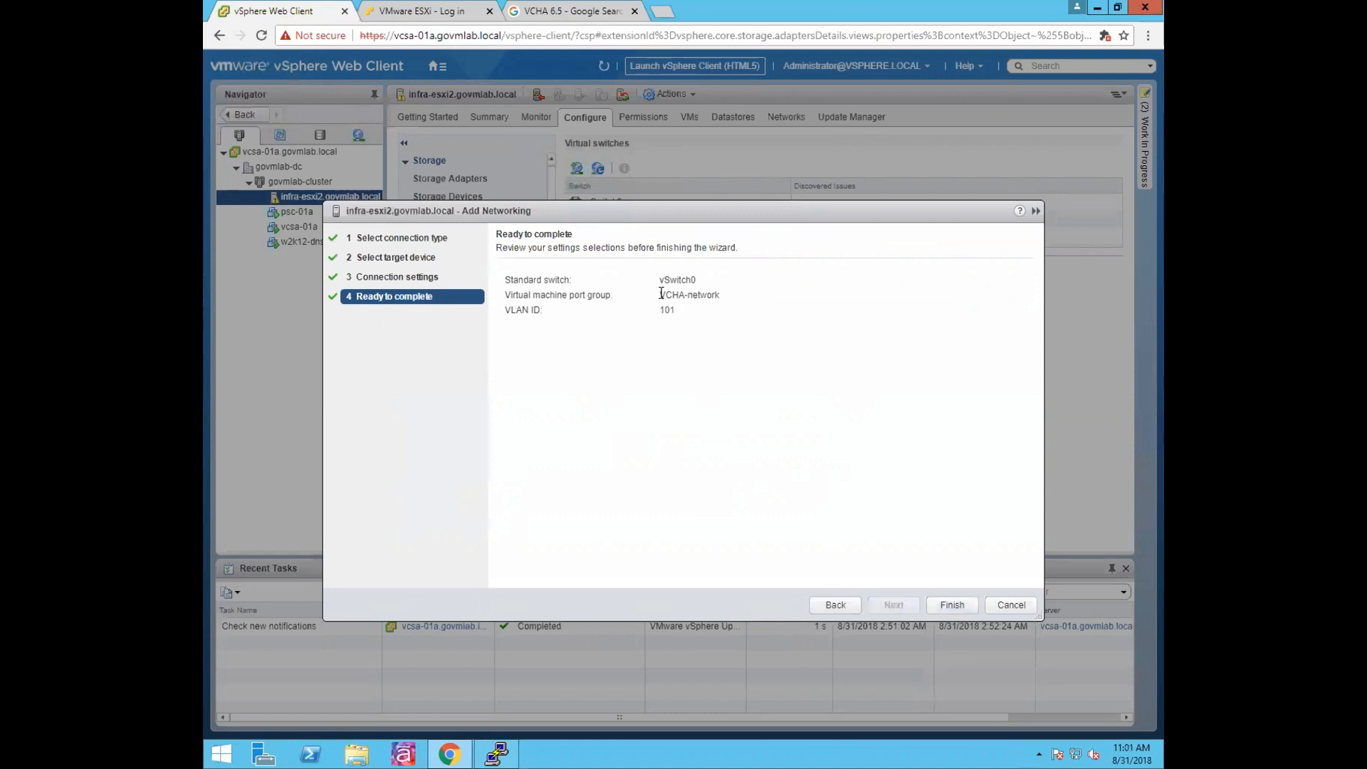
{"action": "left_click_drag", "start_coordinate": [660, 295], "coordinate": [720, 297]}
{"action": "left_click", "coordinate": [715, 277]}
Step: Create the VCHA-network port group, view vSwitch0's layout, and show the paused work items
{"action": "left_click", "coordinate": [952, 604]}
{"action": "left_click", "coordinate": [608, 202]}
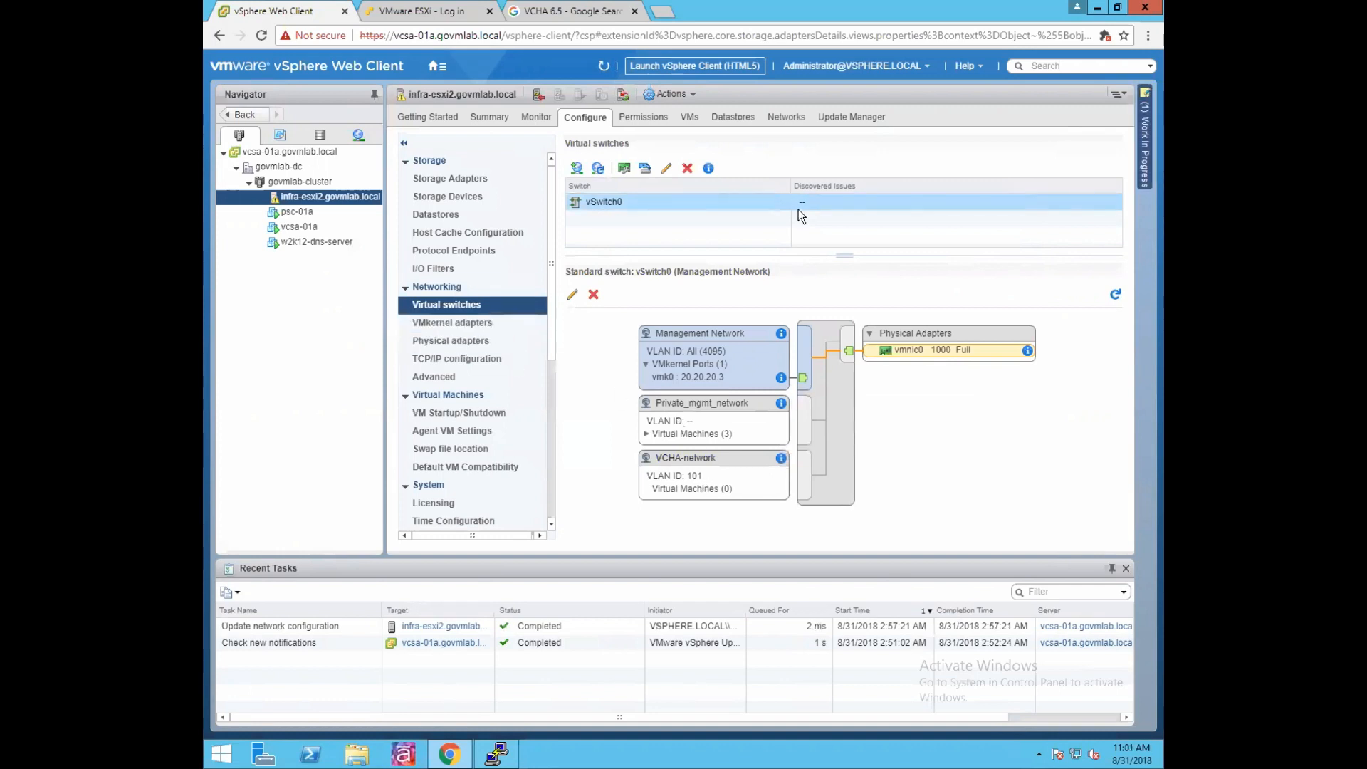
{"action": "left_click", "coordinate": [1144, 142]}
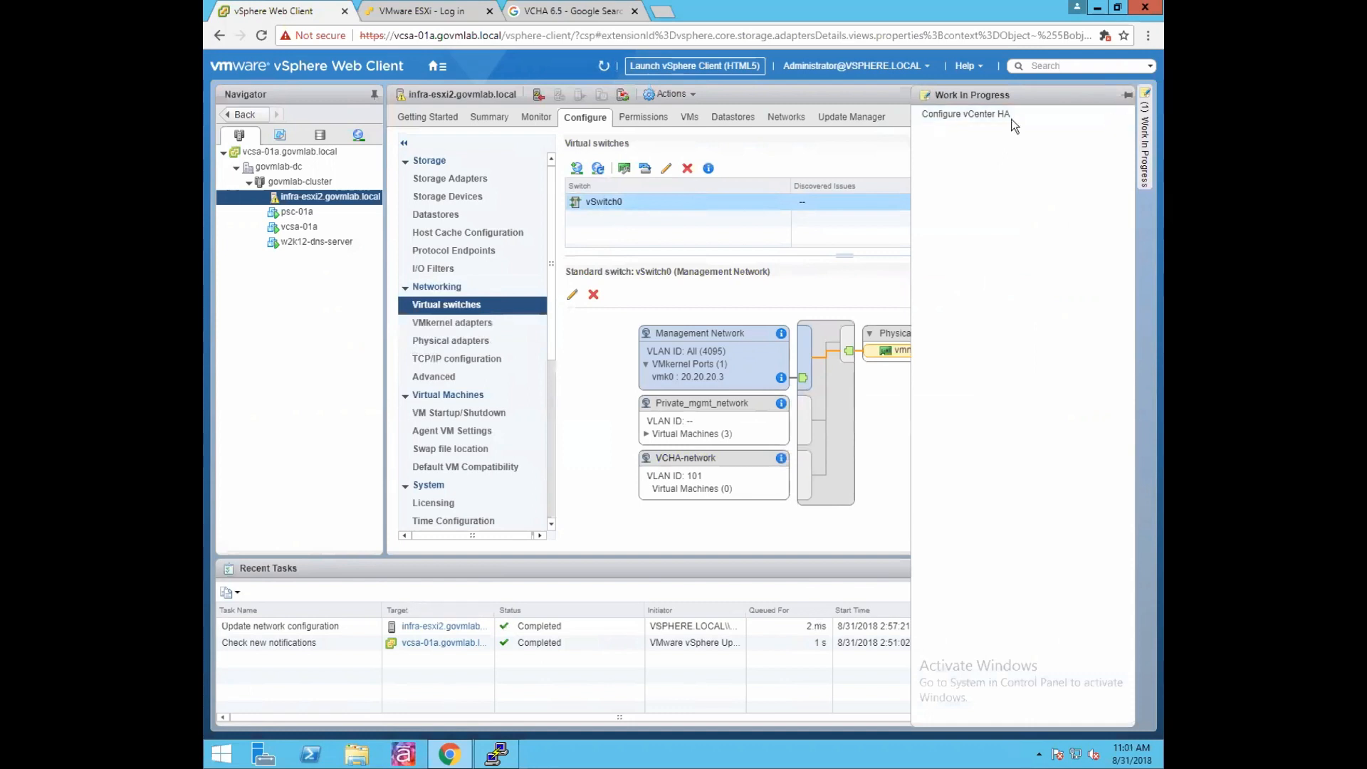
Step: Restore the Configure vCenter HA wizard from Work In Progress at the Active node adapter step
{"action": "left_click", "coordinate": [990, 120]}
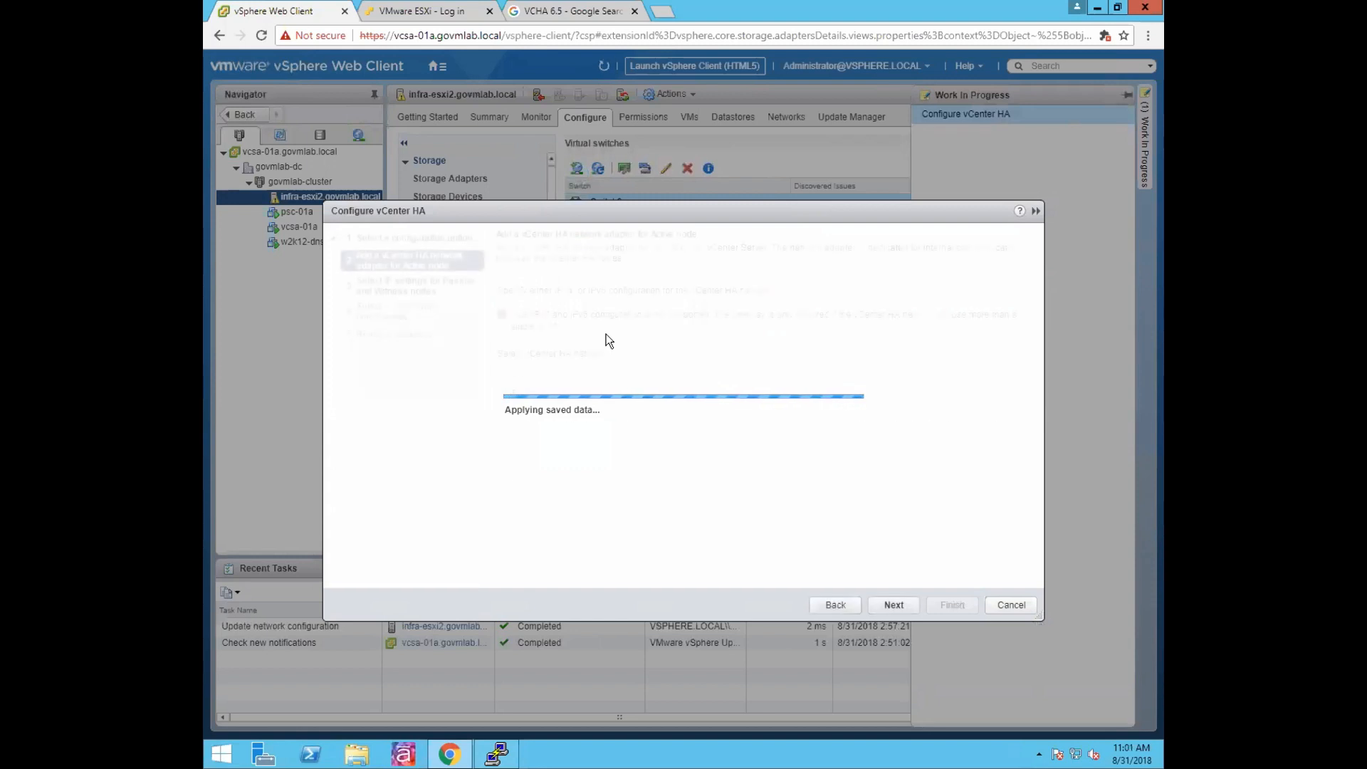
{"action": "left_click", "coordinate": [677, 312]}
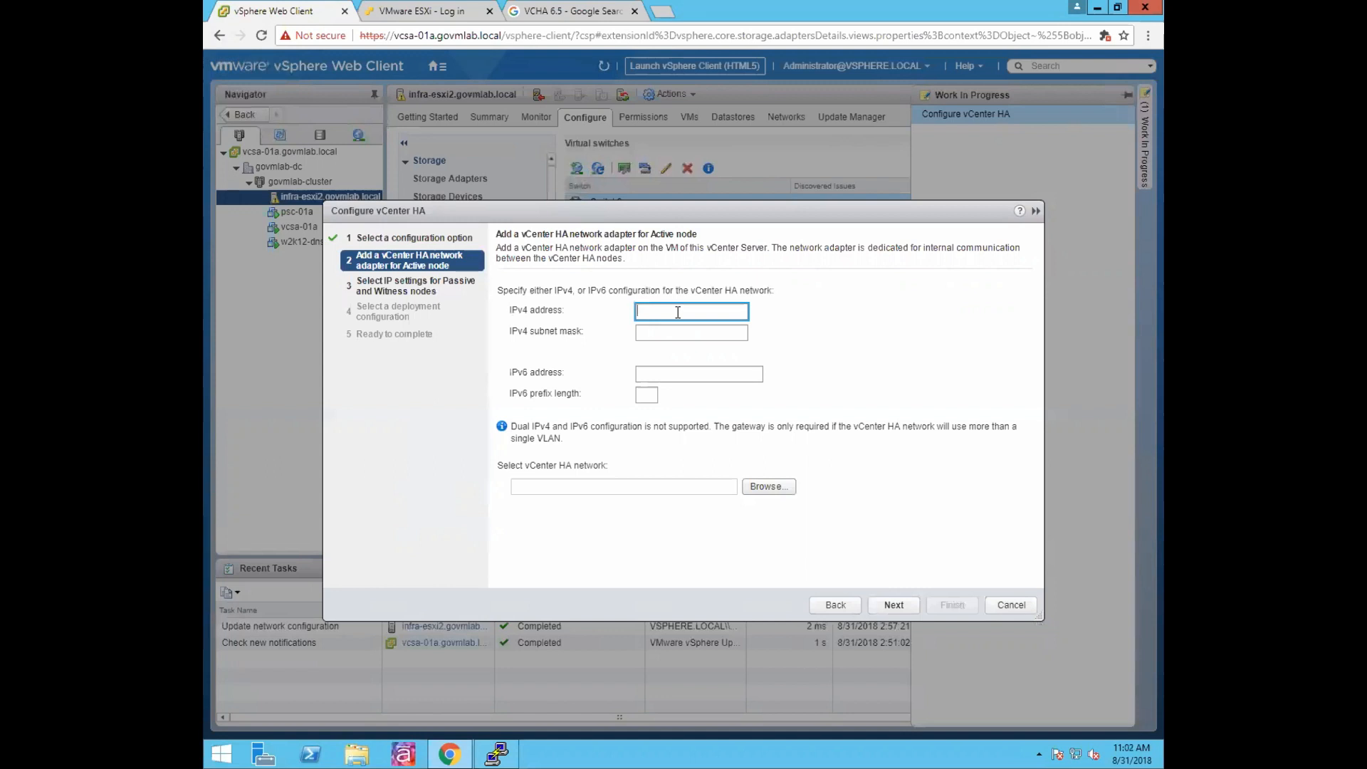
Step: Give the Active node HA adapter IPv4 172.16.10.2, mask 255.255.255.0, on VCHA-network
{"action": "type", "text": "172.16.10.2"}
{"action": "left_click", "coordinate": [677, 334]}
{"action": "type", "text": "255.255.255.0"}
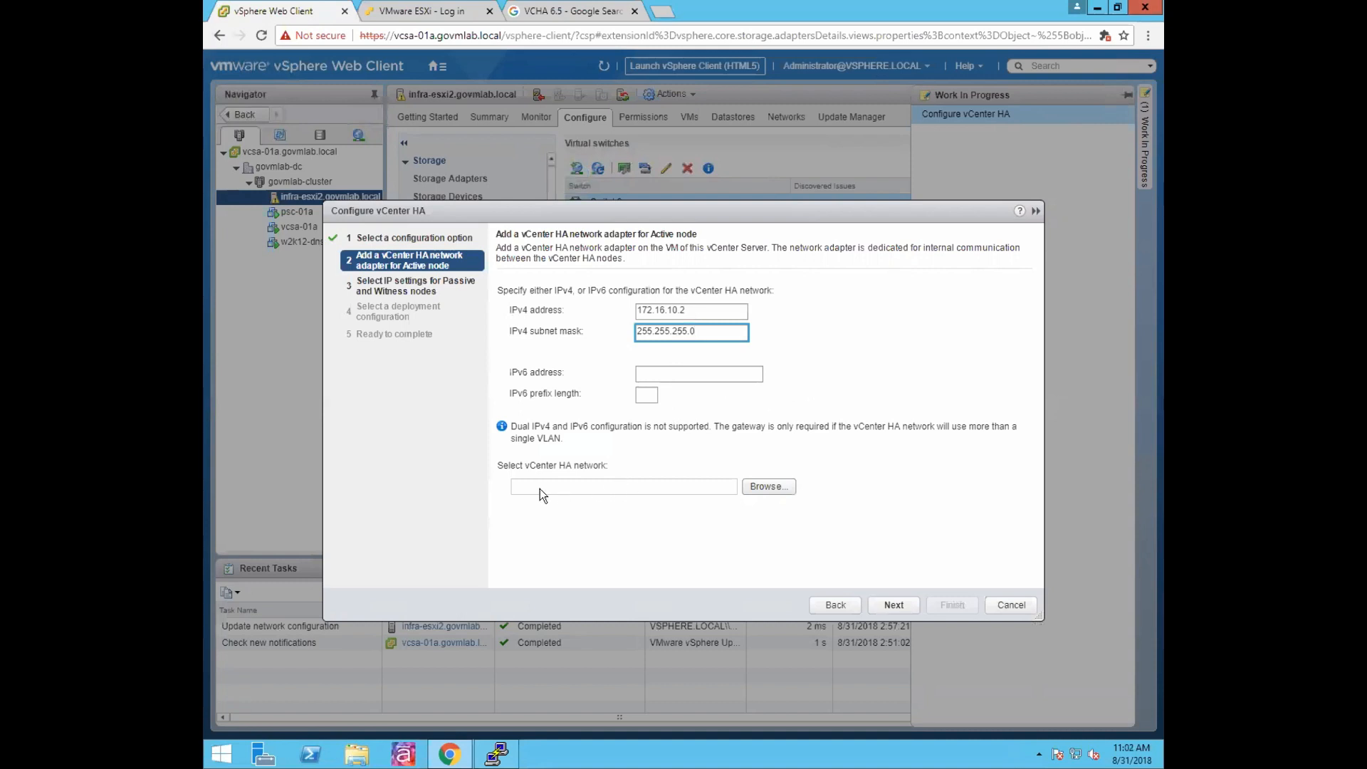
{"action": "left_click", "coordinate": [768, 487]}
{"action": "left_click", "coordinate": [476, 281]}
{"action": "left_click", "coordinate": [891, 604]}
Step: Set Passive node IP 172.16.10.3 and Witness node IP 172.16.10.4, then continue
{"action": "left_click", "coordinate": [895, 605]}
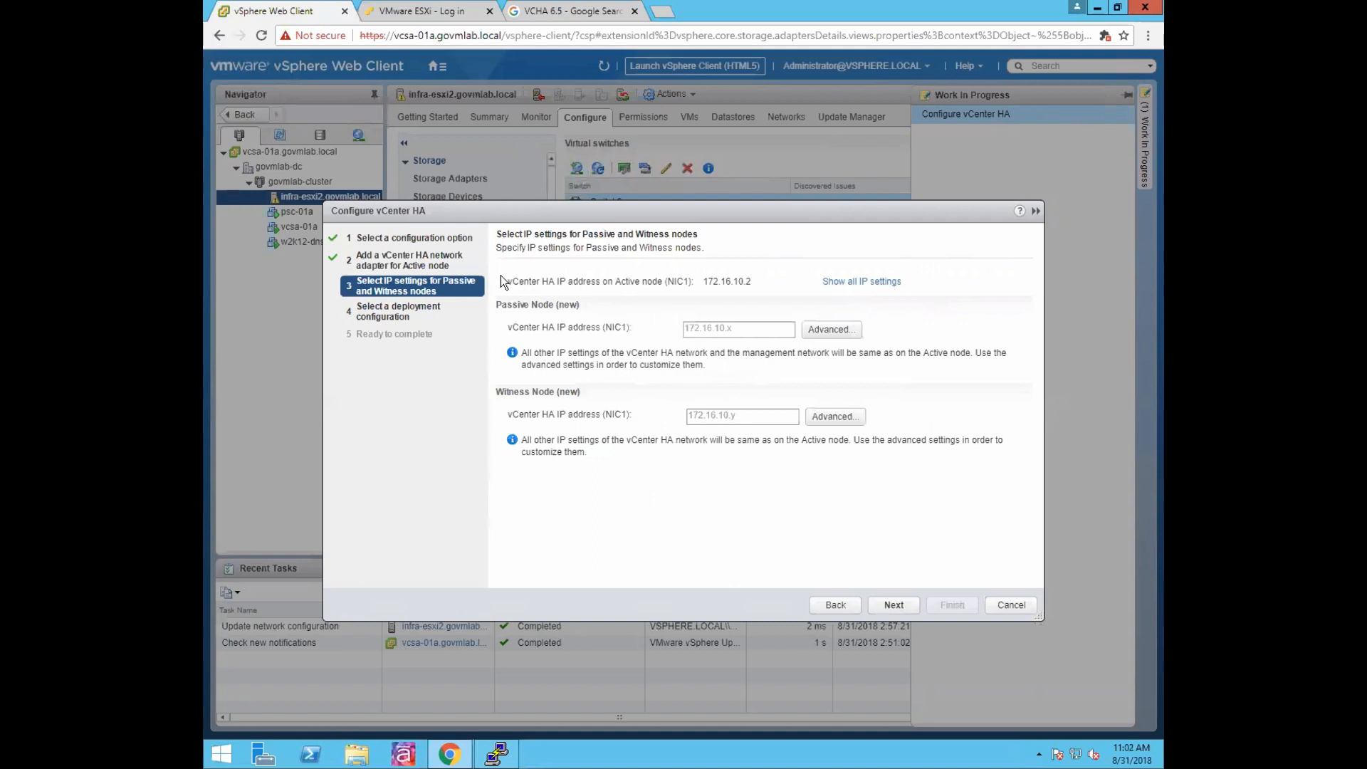
{"action": "left_click", "coordinate": [725, 330]}
{"action": "type", "text": "172.16.10.3"}
{"action": "left_click", "coordinate": [722, 419]}
{"action": "type", "text": "172.16.10.4"}
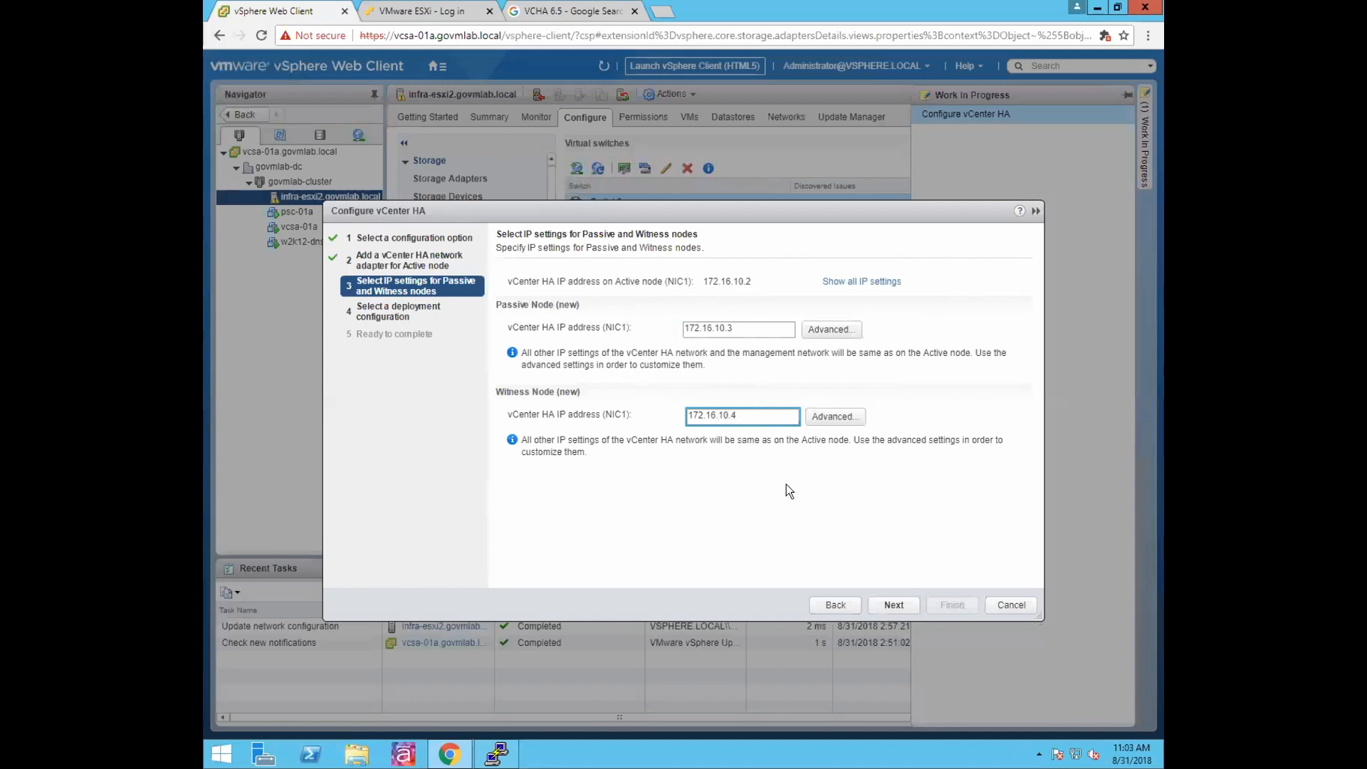
{"action": "left_click", "coordinate": [898, 603]}
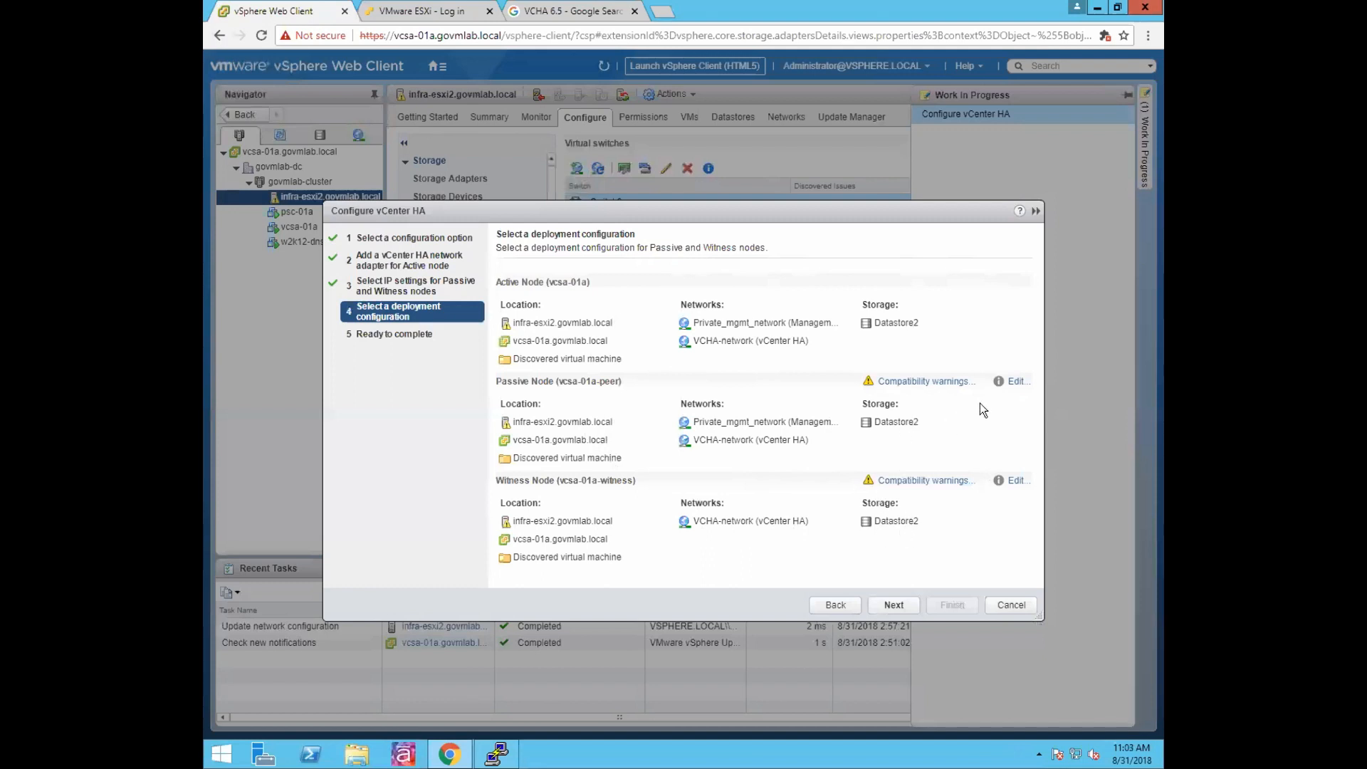
{"action": "left_click", "coordinate": [1017, 382]}
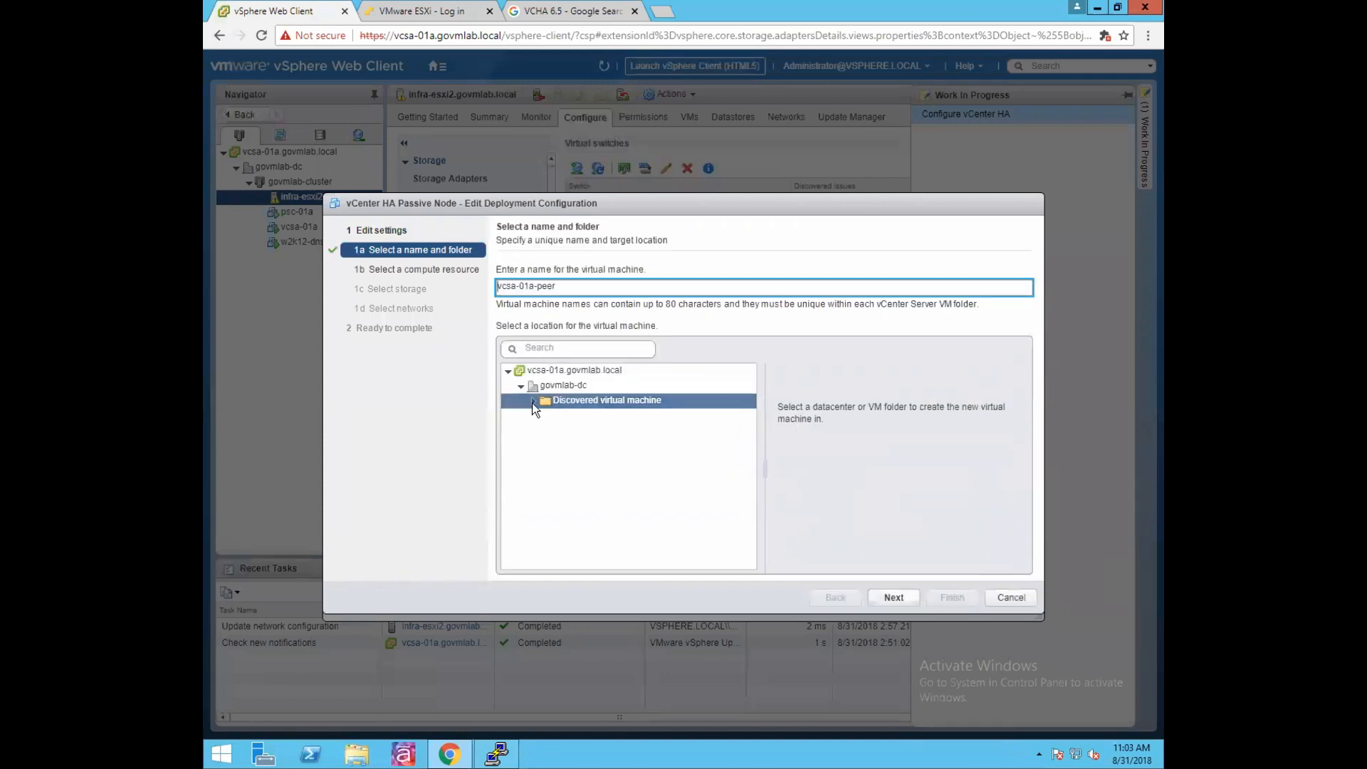
{"action": "left_click", "coordinate": [533, 402]}
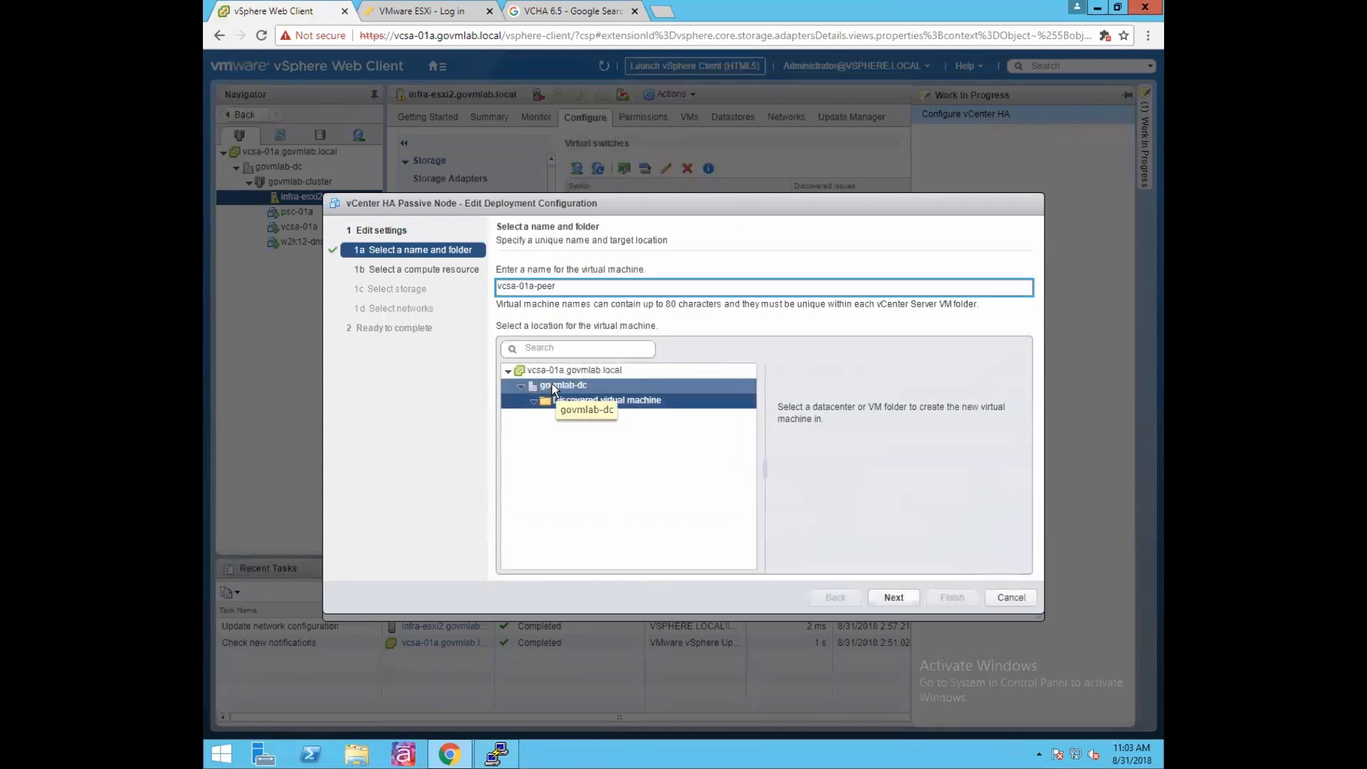
{"action": "left_click", "coordinate": [1013, 598]}
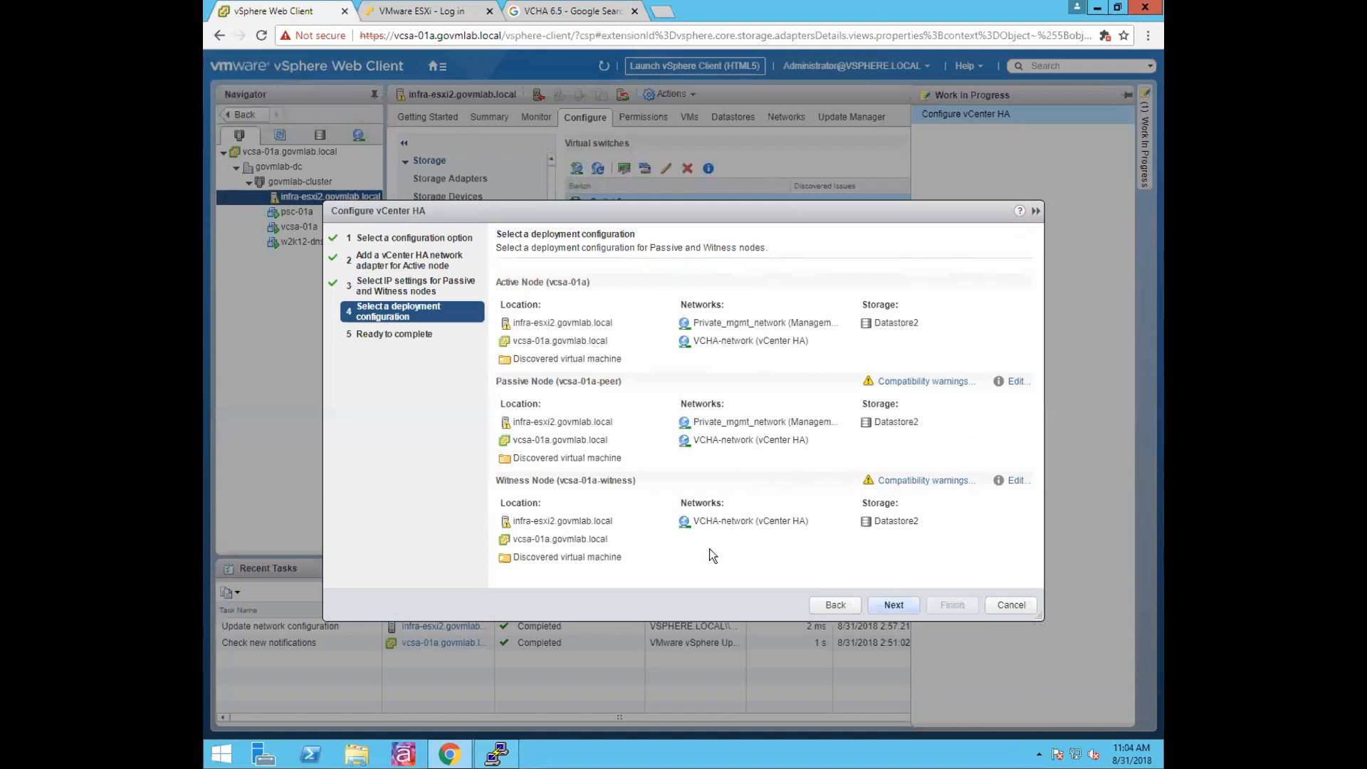
Step: Review the vCenter HA settings on Ready to complete and start the deployment
{"action": "left_click", "coordinate": [894, 604]}
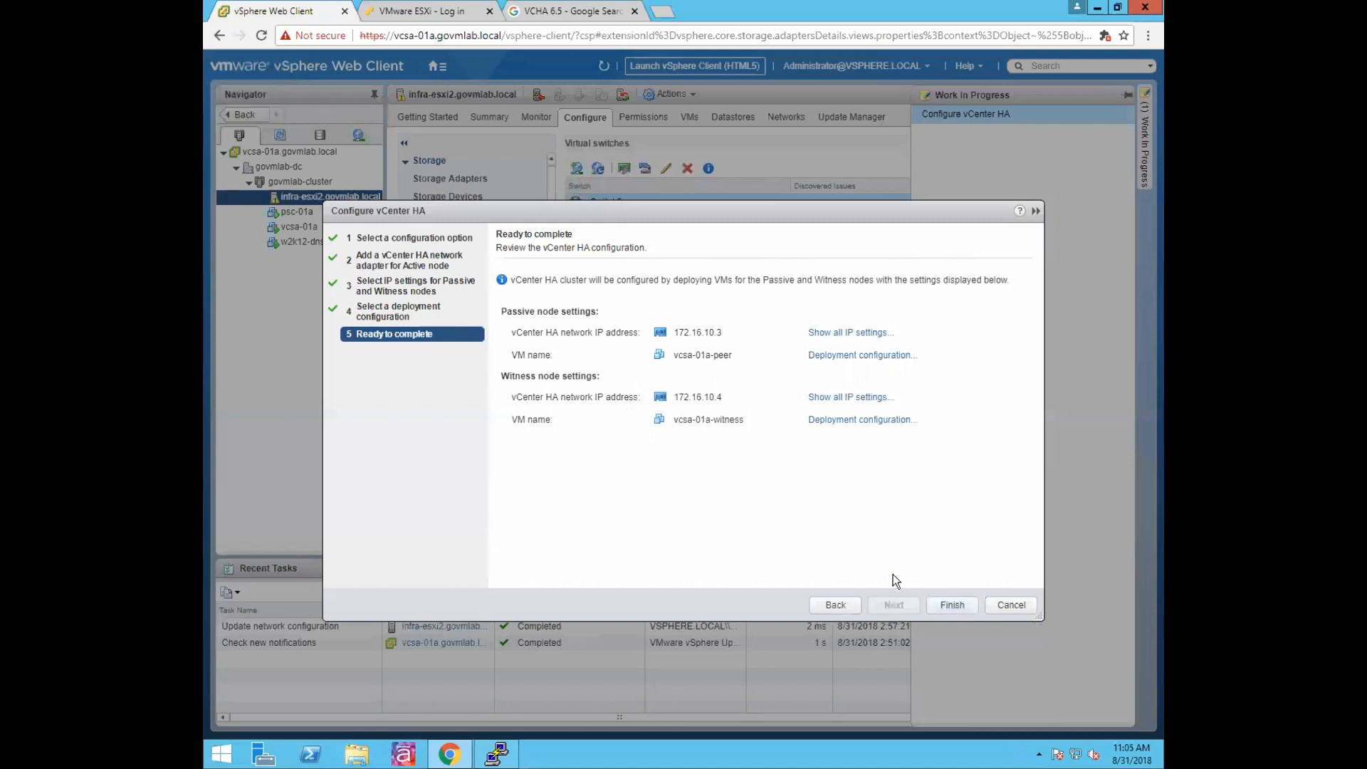
{"action": "left_click", "coordinate": [956, 605]}
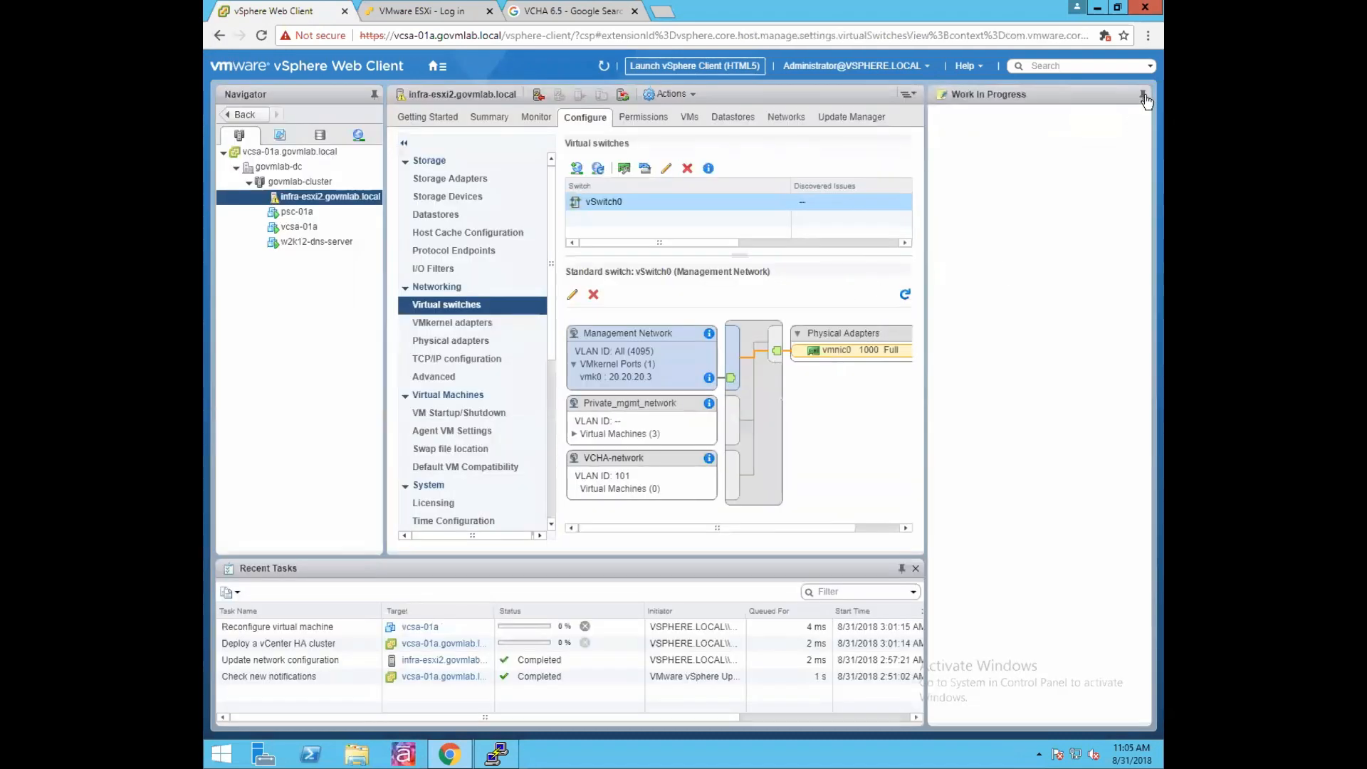
Step: Unpin the Work In Progress panel and follow the vcsa-01a-peer Clone virtual machine task
{"action": "left_click", "coordinate": [1143, 97]}
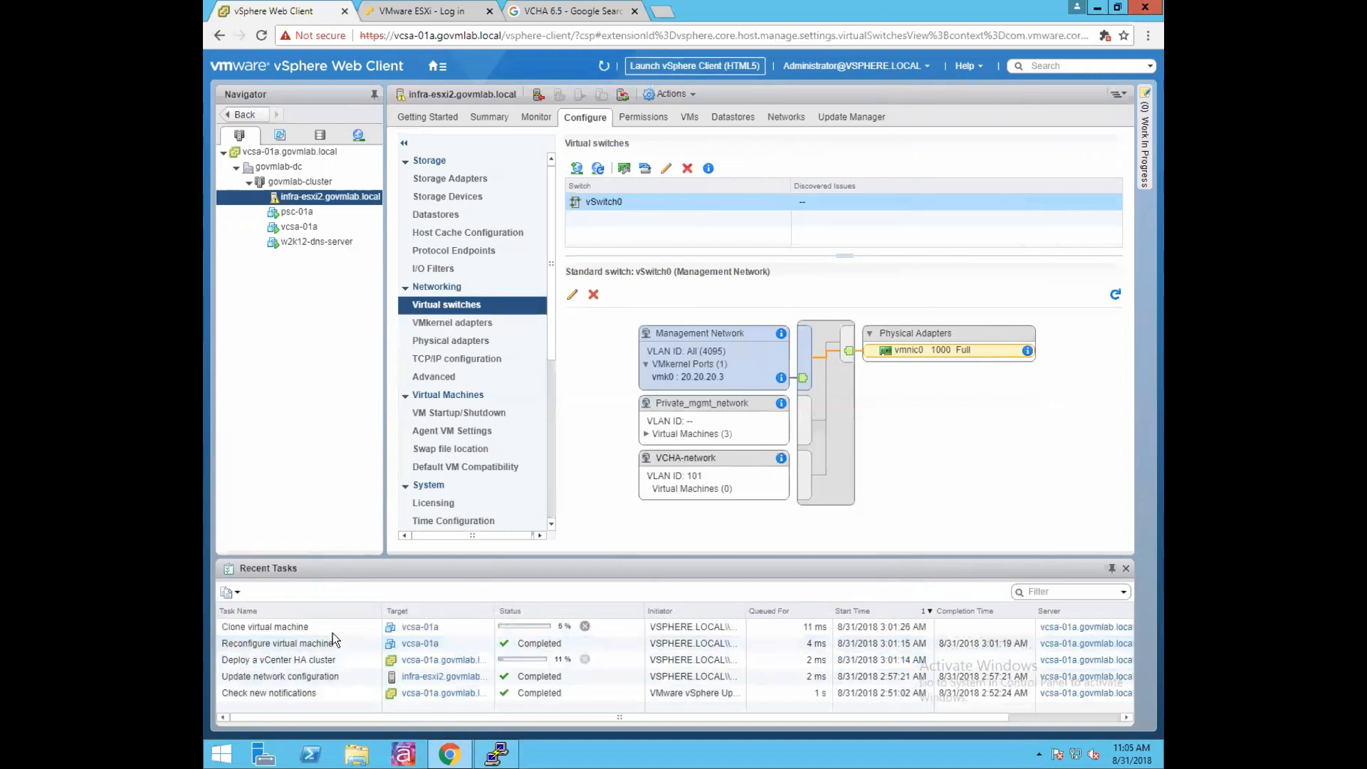
{"action": "left_click", "coordinate": [340, 625]}
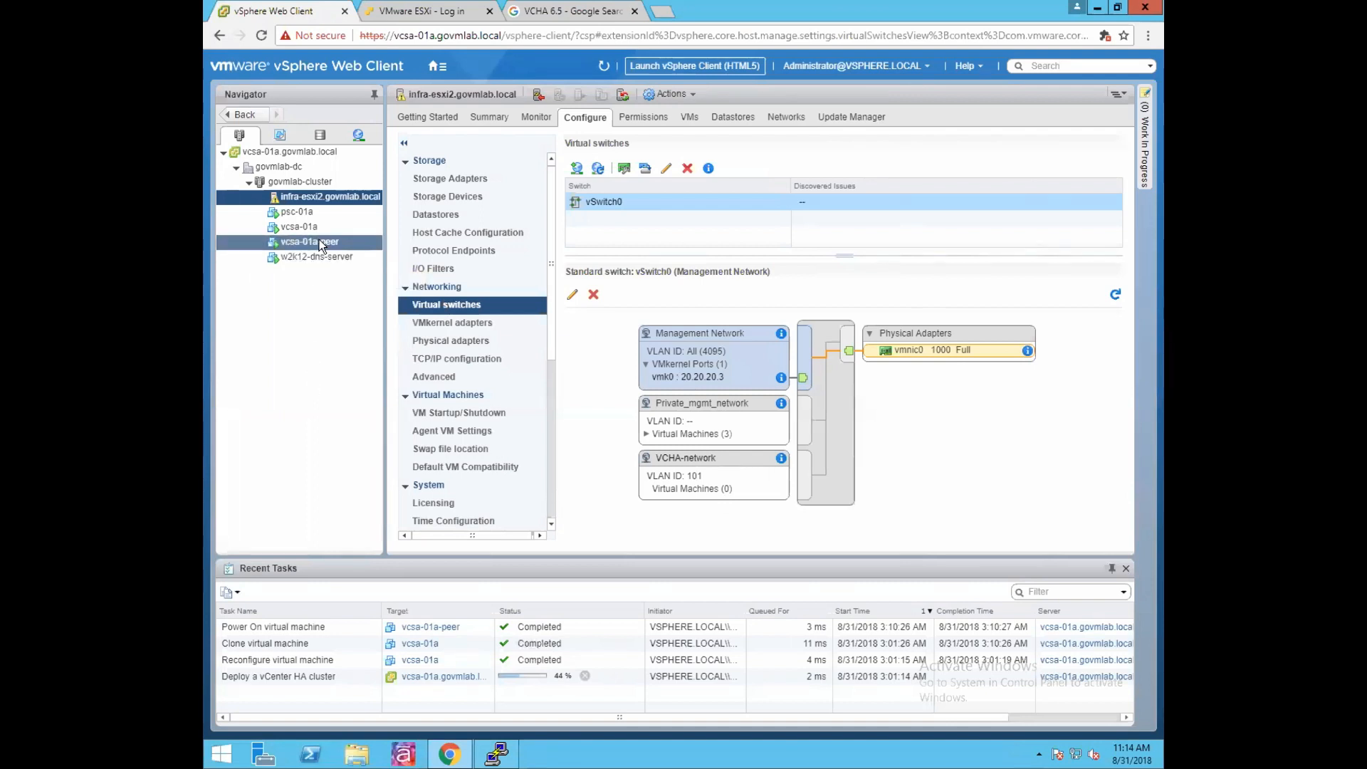
Step: Check the vCenter HA cluster deployment task and view the newly cloned vcsa-01a-witness VM
{"action": "left_click", "coordinate": [249, 679]}
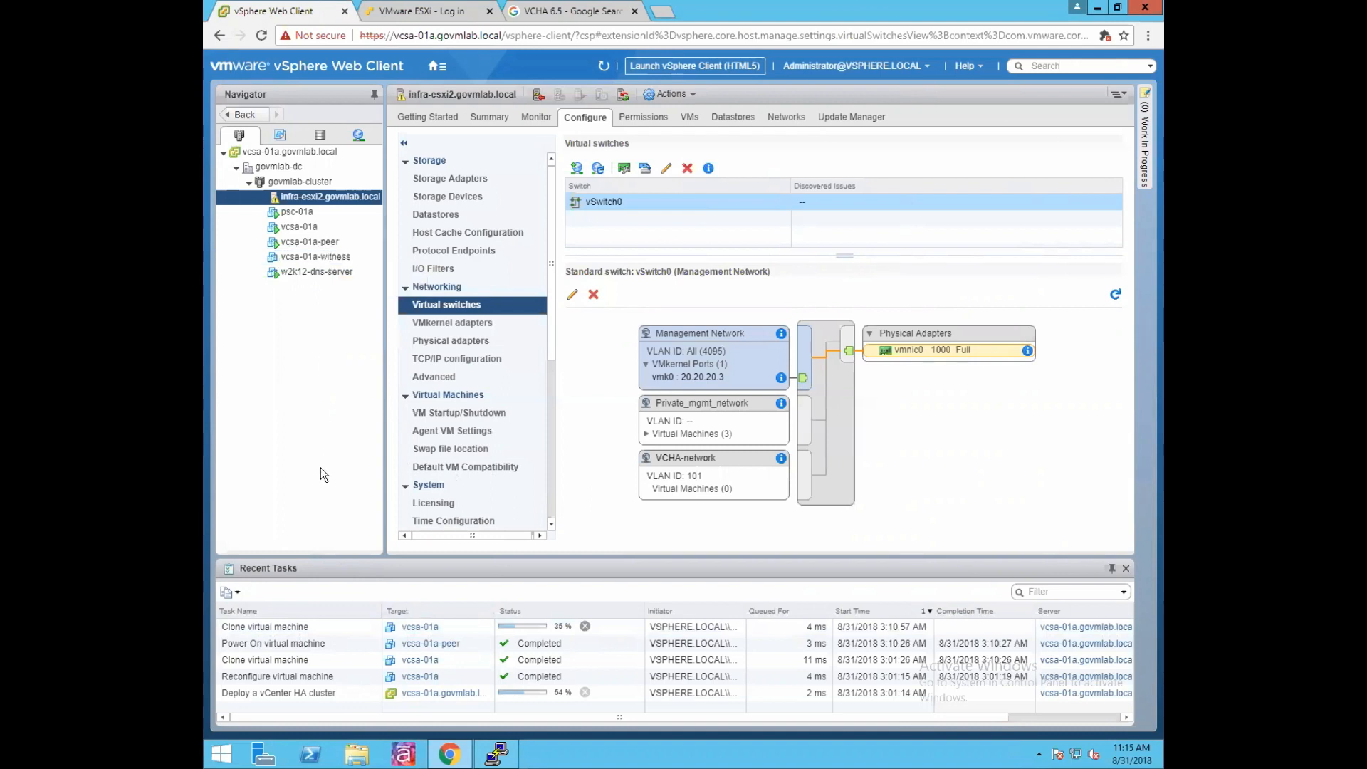
{"action": "left_click", "coordinate": [316, 259]}
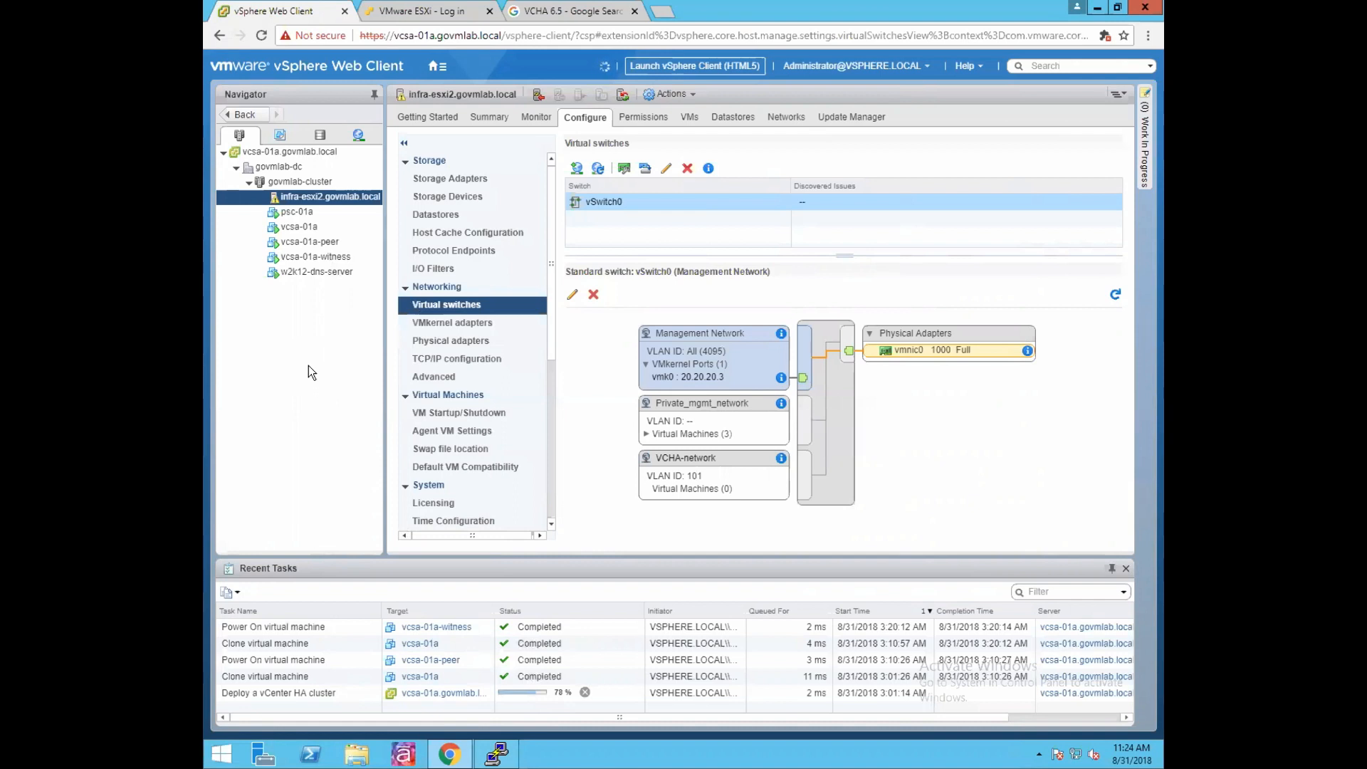
Step: Select the vcsa-01a.govmlab.local vCenter to see vCenter HA enabled with all nodes Up
{"action": "left_click", "coordinate": [320, 152]}
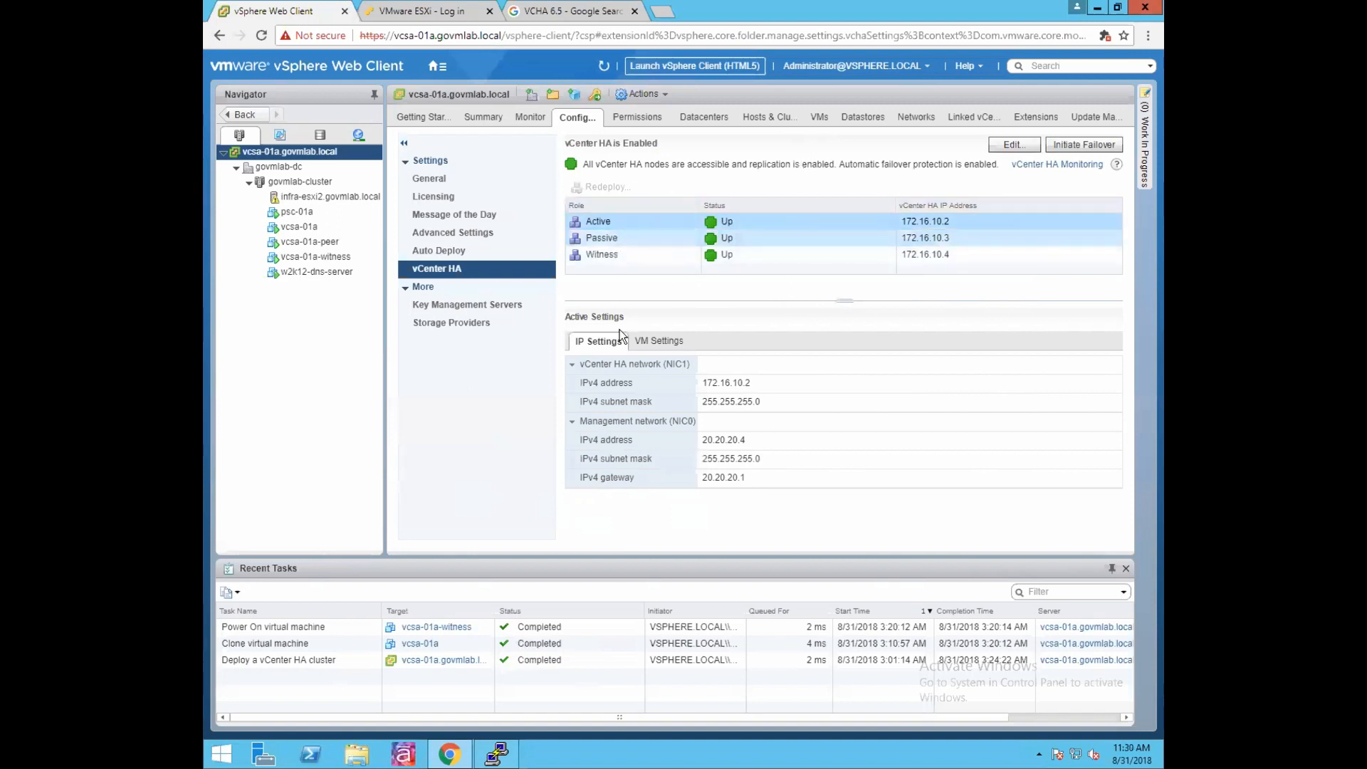
Step: Review the Active, Passive and Witness node VM and network settings, then open vCenter HA monitoring
{"action": "left_click", "coordinate": [669, 343]}
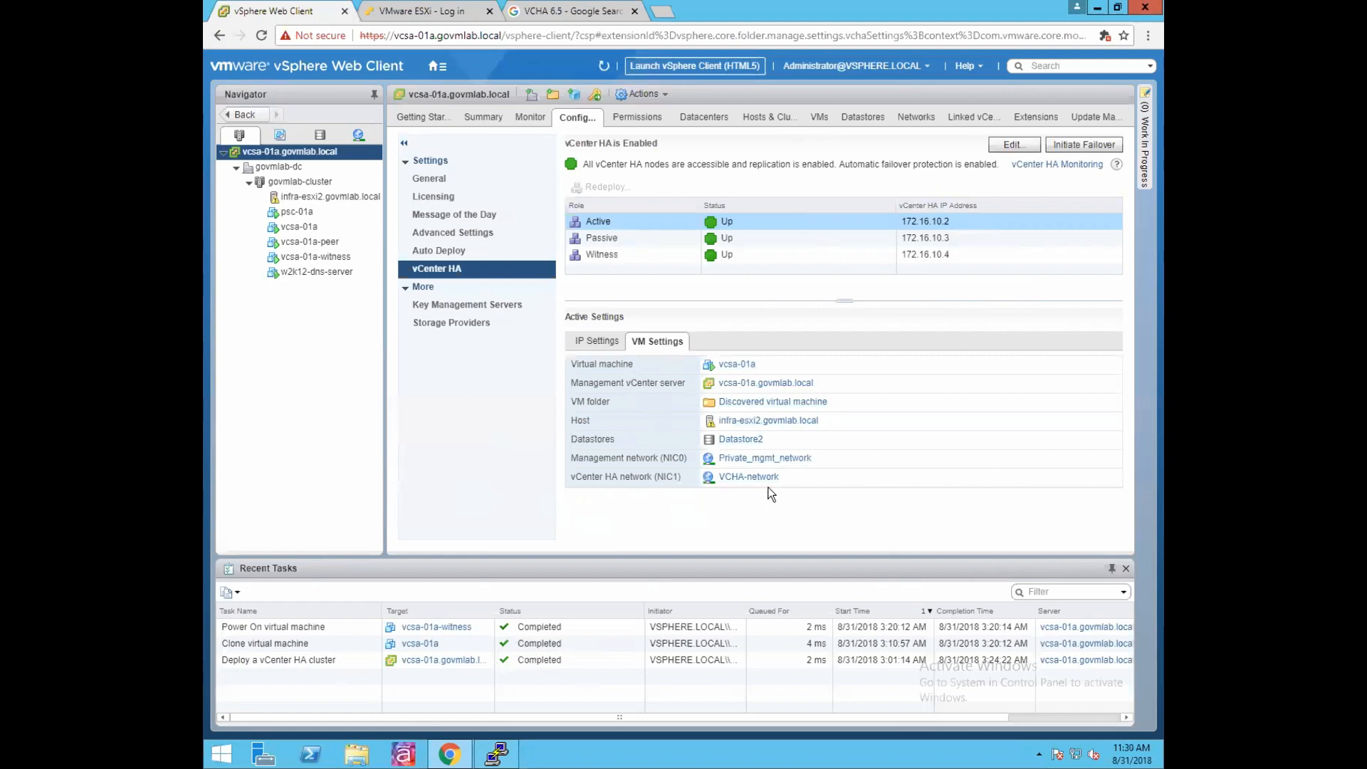
{"action": "left_click", "coordinate": [668, 241]}
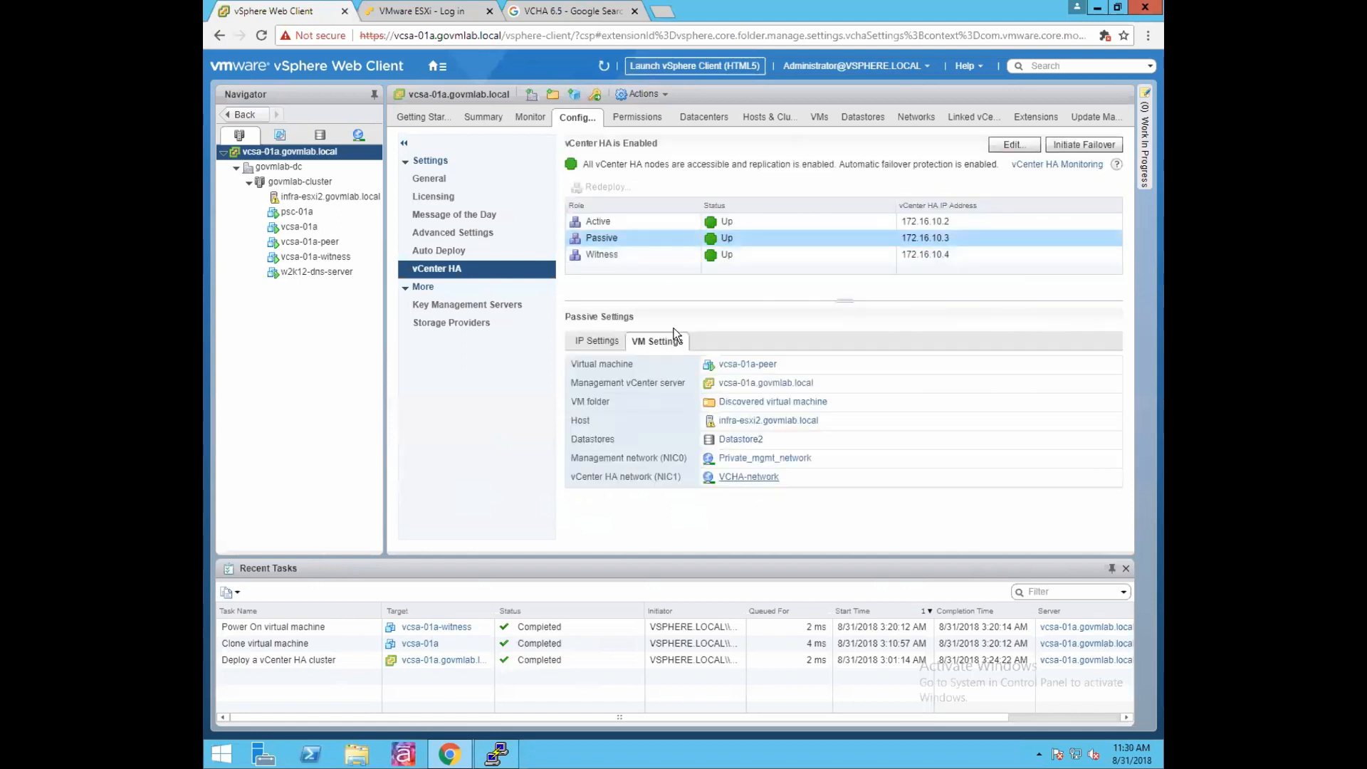
{"action": "left_click", "coordinate": [593, 343]}
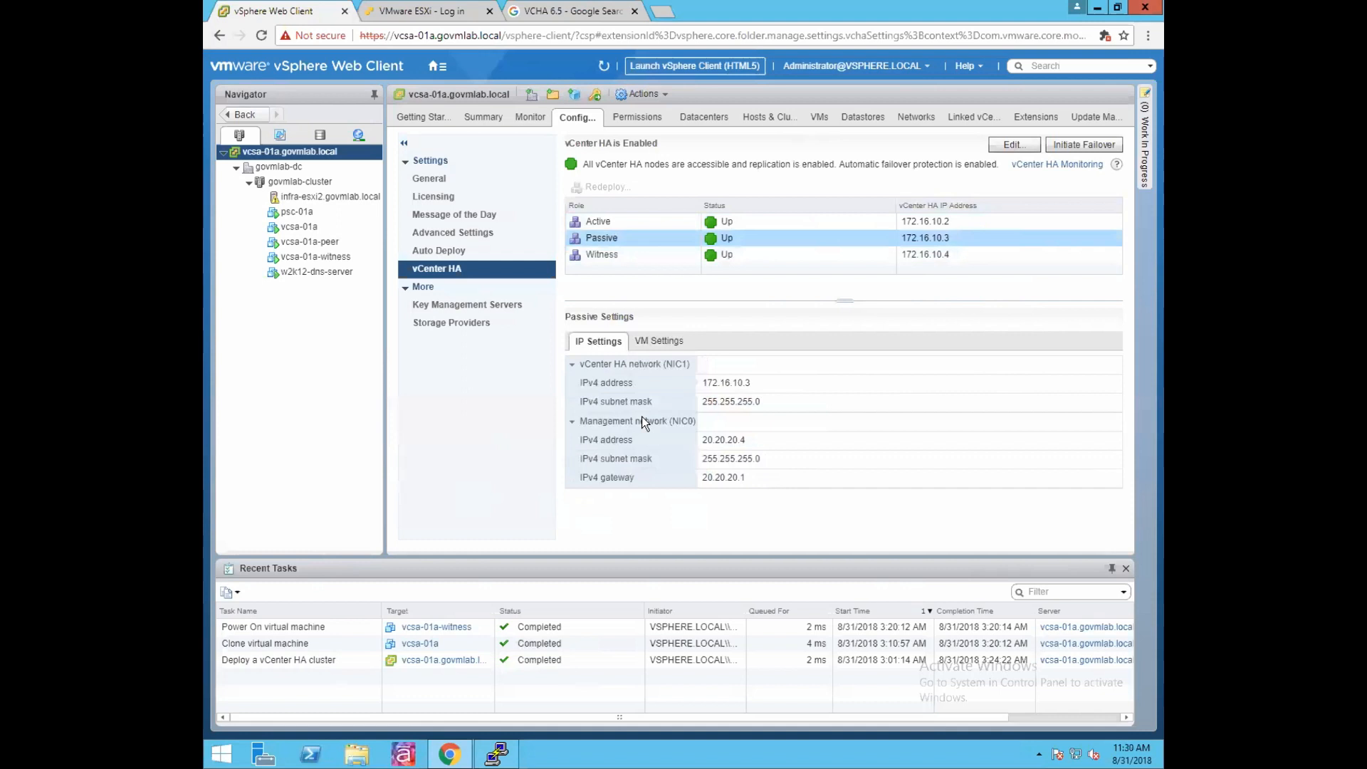
{"action": "left_click", "coordinate": [635, 255]}
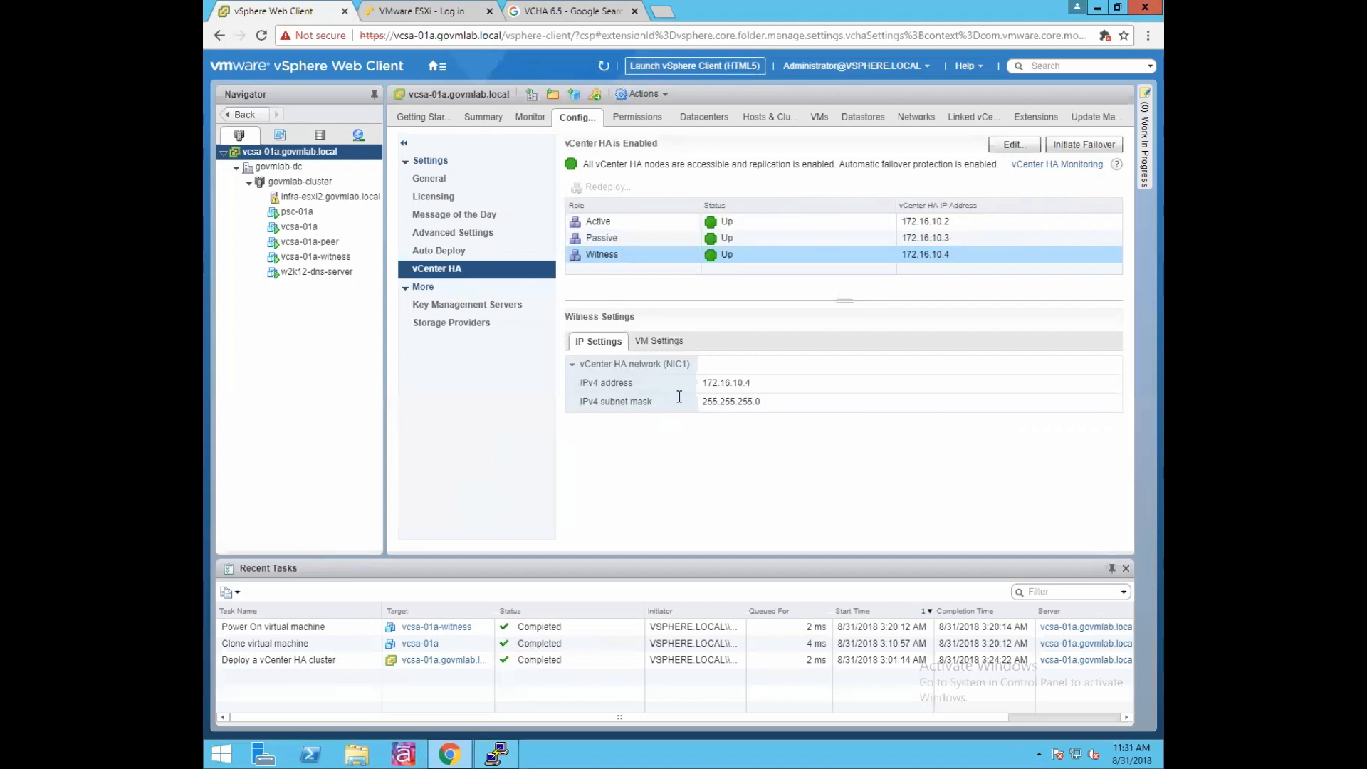
{"action": "left_click", "coordinate": [664, 343]}
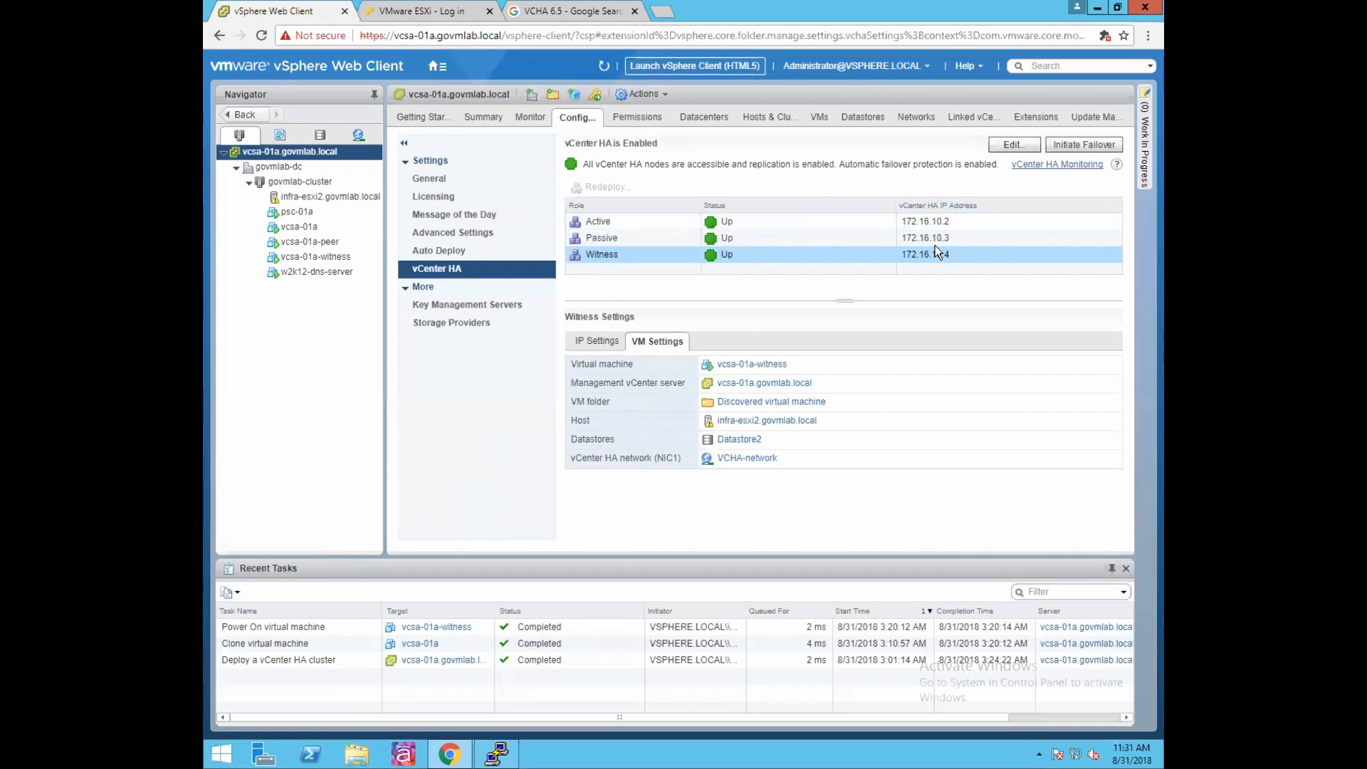
{"action": "left_click", "coordinate": [1057, 165]}
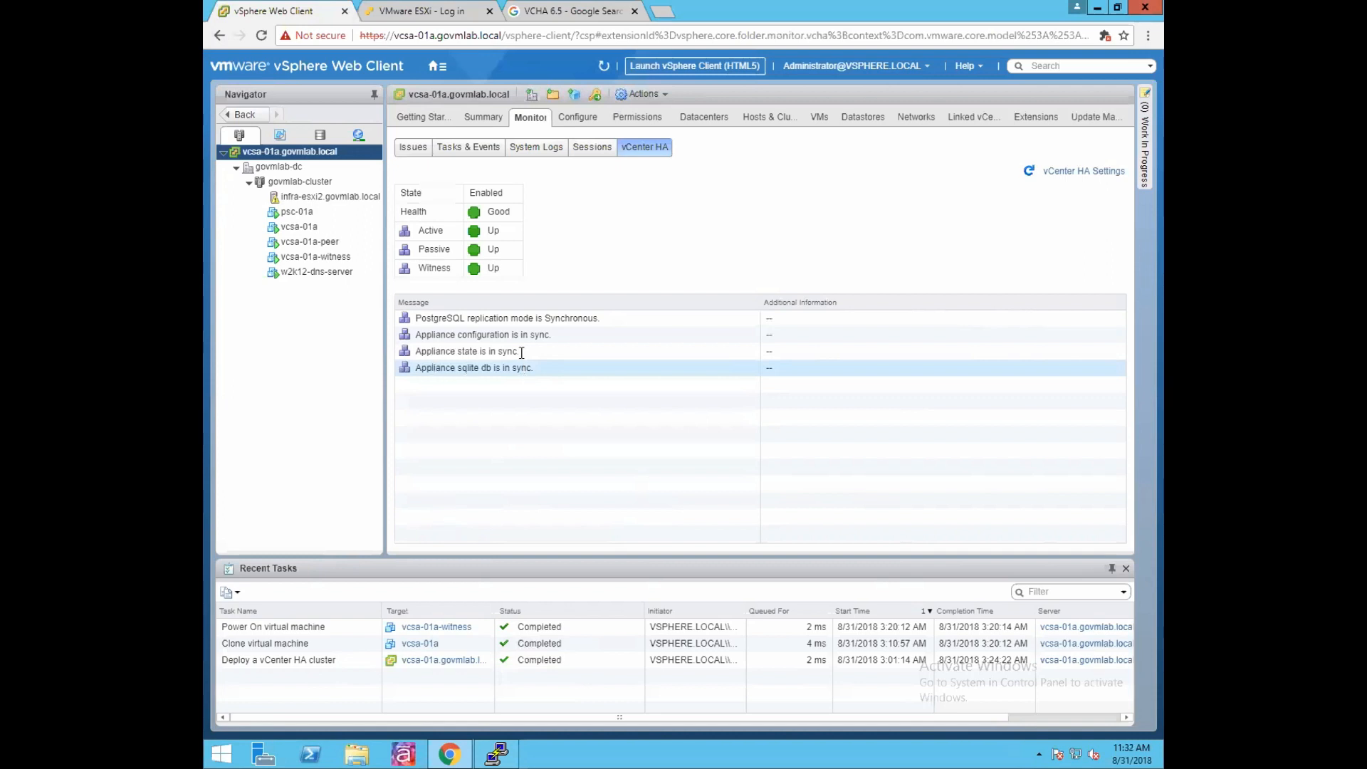
Step: Review the Active node's HA settings, then open the vcsa-01a virtual machine's Summary
{"action": "left_click", "coordinate": [1081, 171]}
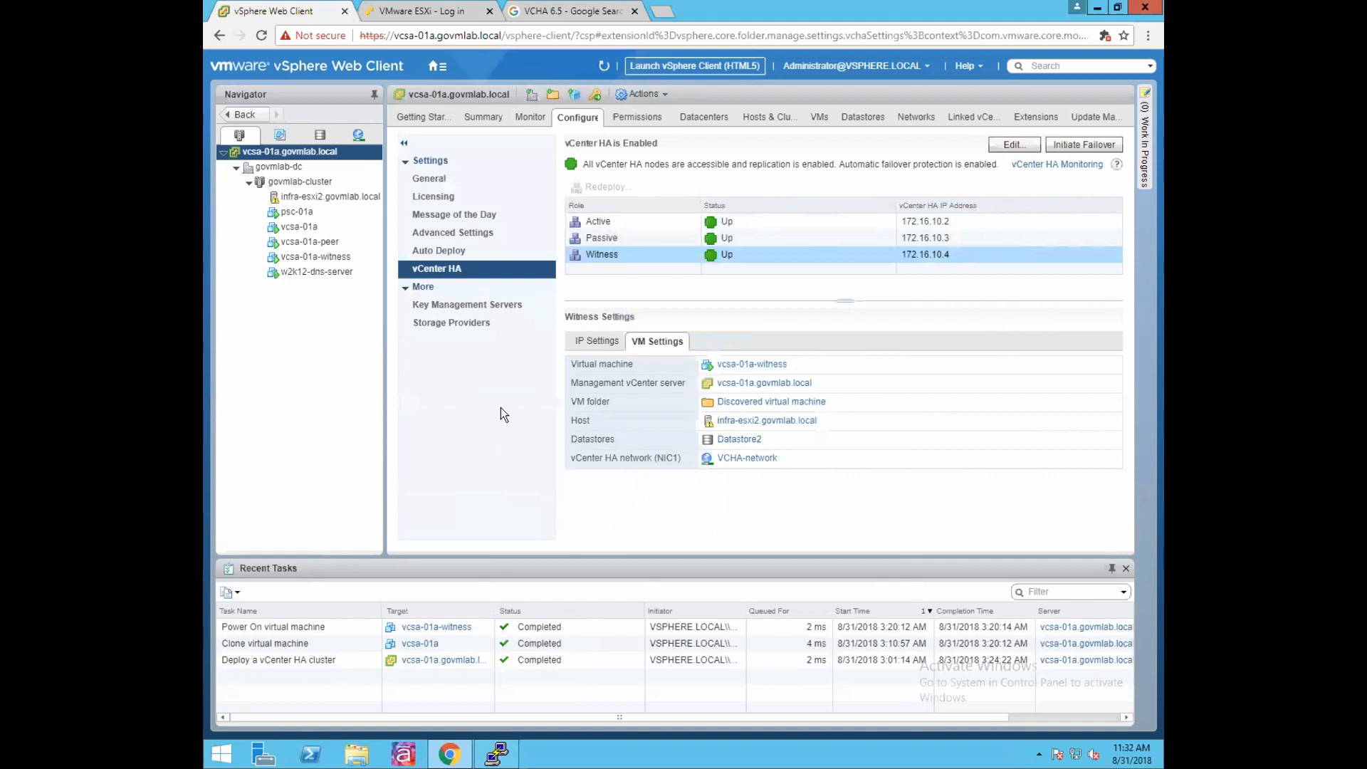
{"action": "left_click", "coordinate": [650, 223]}
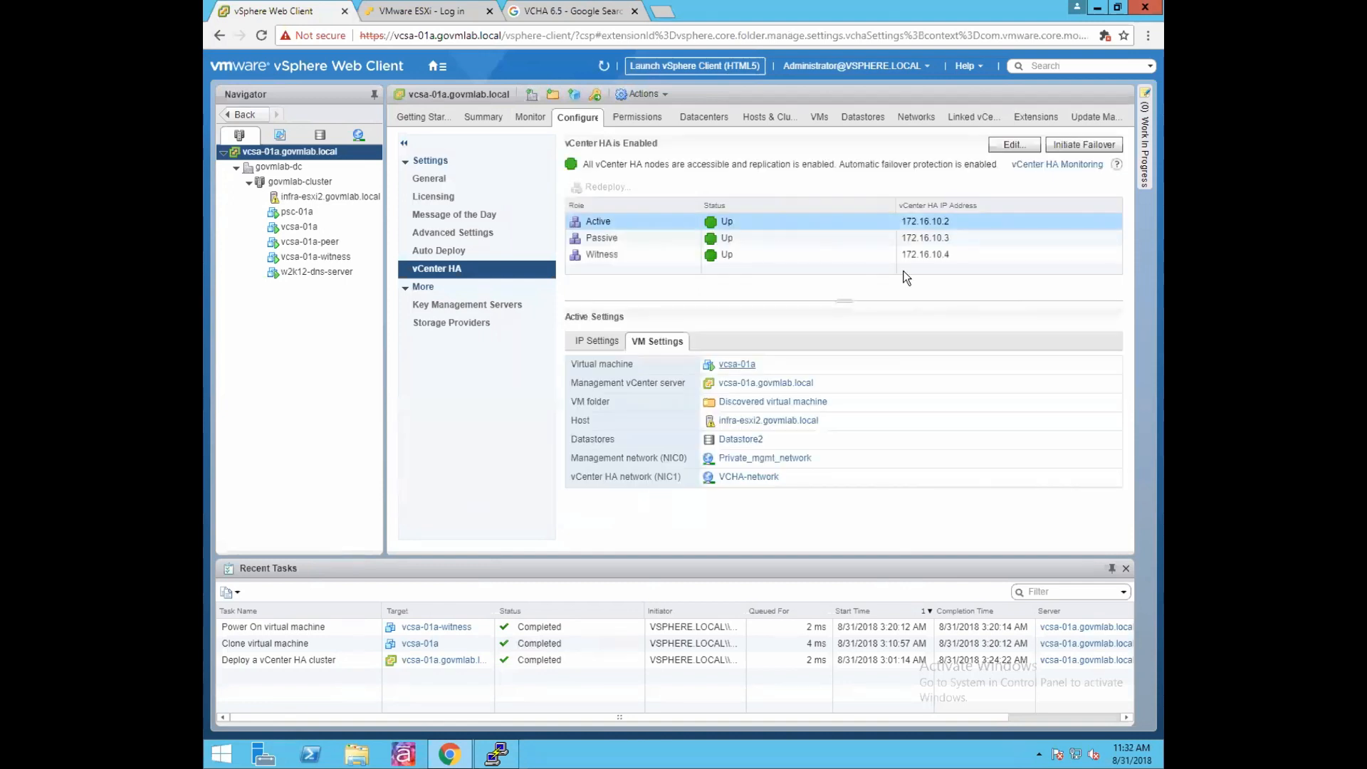
{"action": "left_click", "coordinate": [309, 226]}
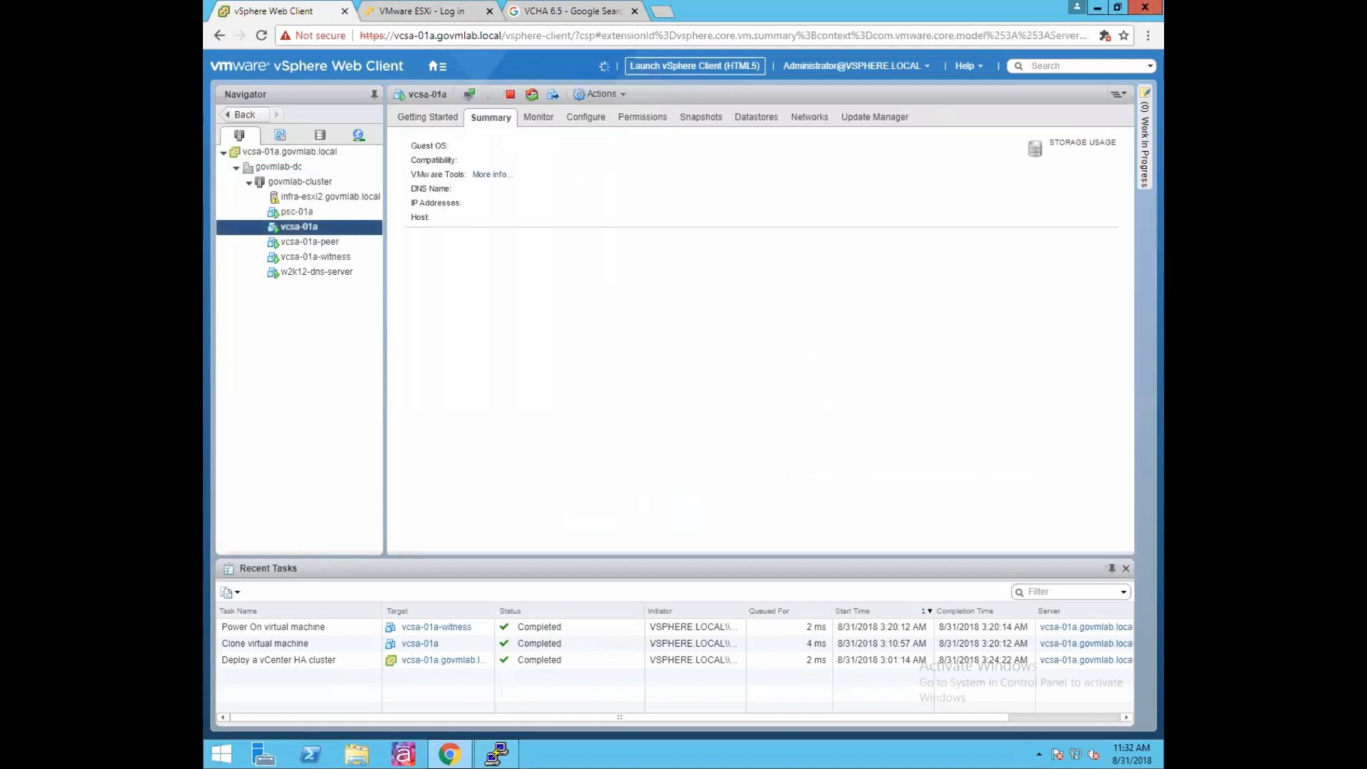
Step: Power off the Active node vcsa-01a, confirm it, and return to the vcsa-01a.govmlab.local vCenter
{"action": "right_click", "coordinate": [309, 225]}
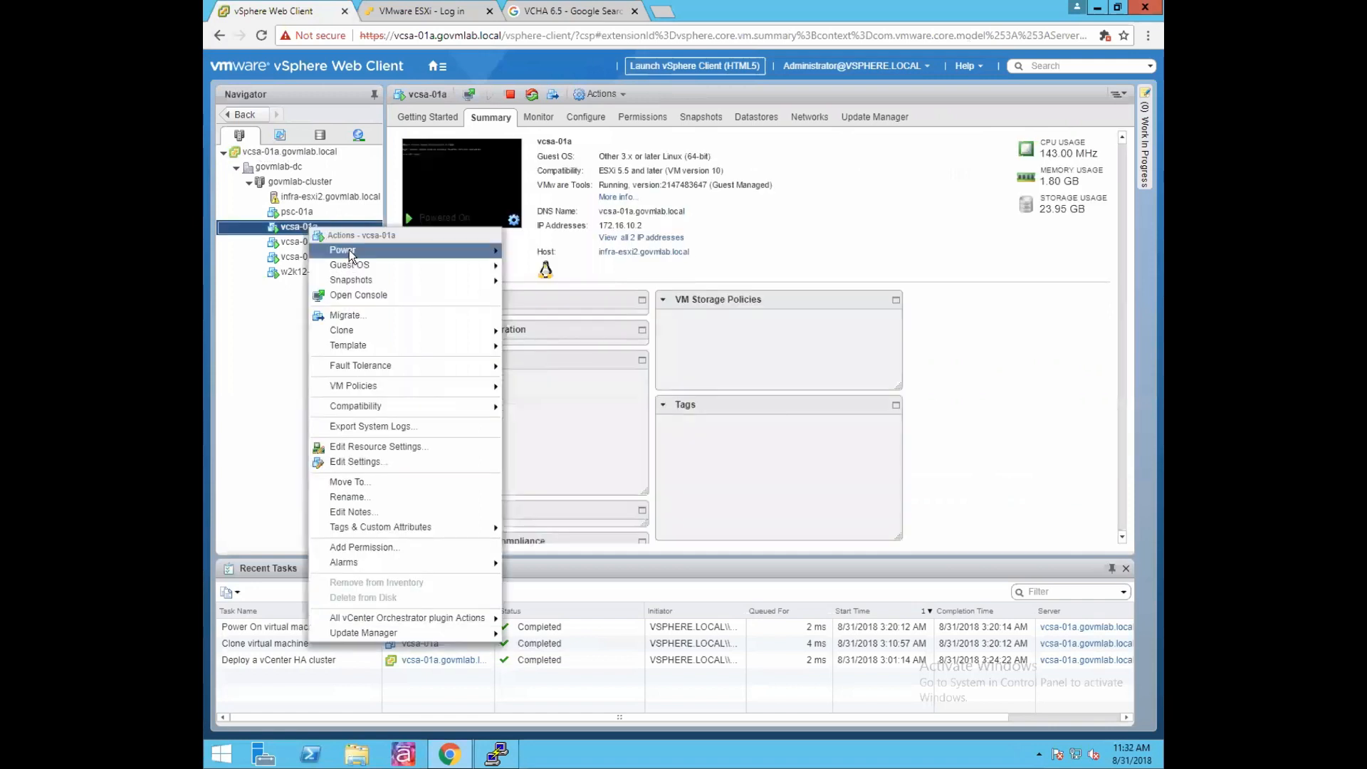
{"action": "mouse_move", "coordinate": [349, 250]}
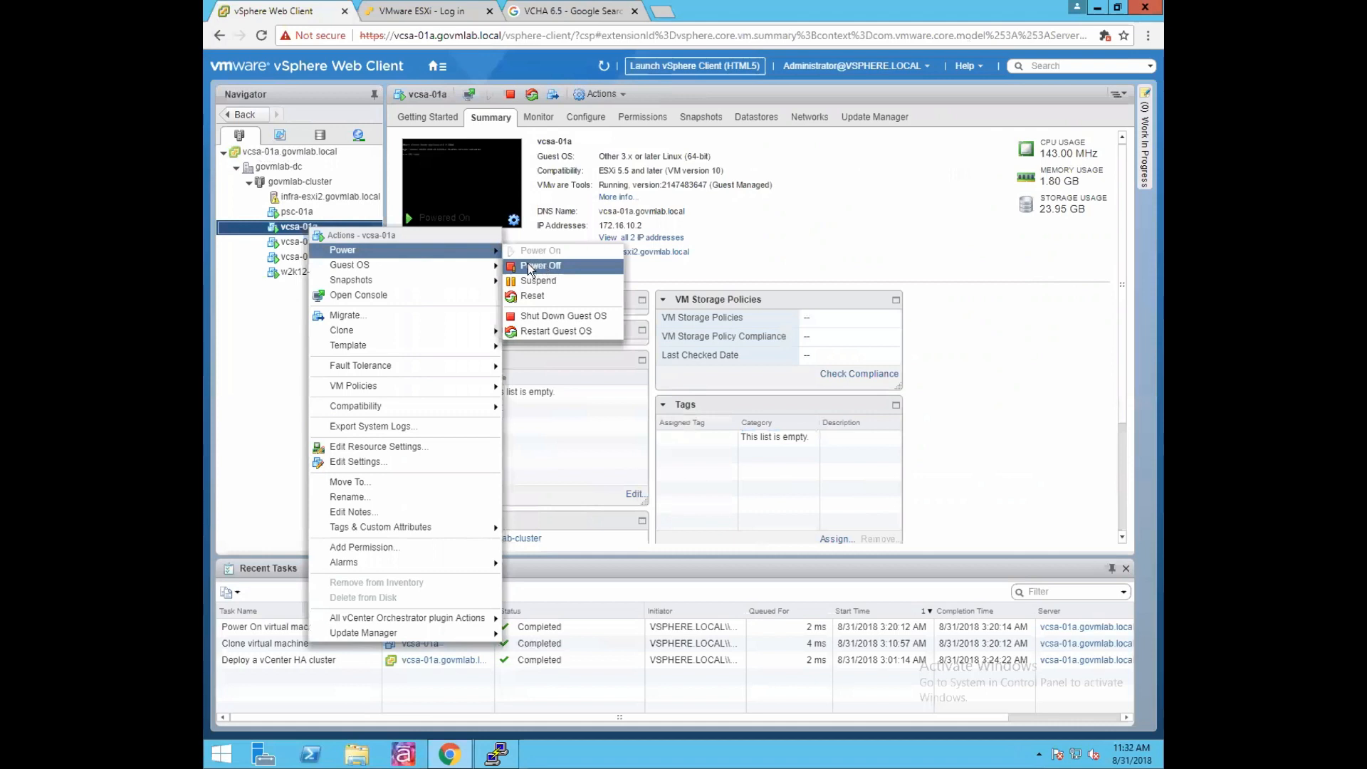
{"action": "left_click", "coordinate": [542, 267]}
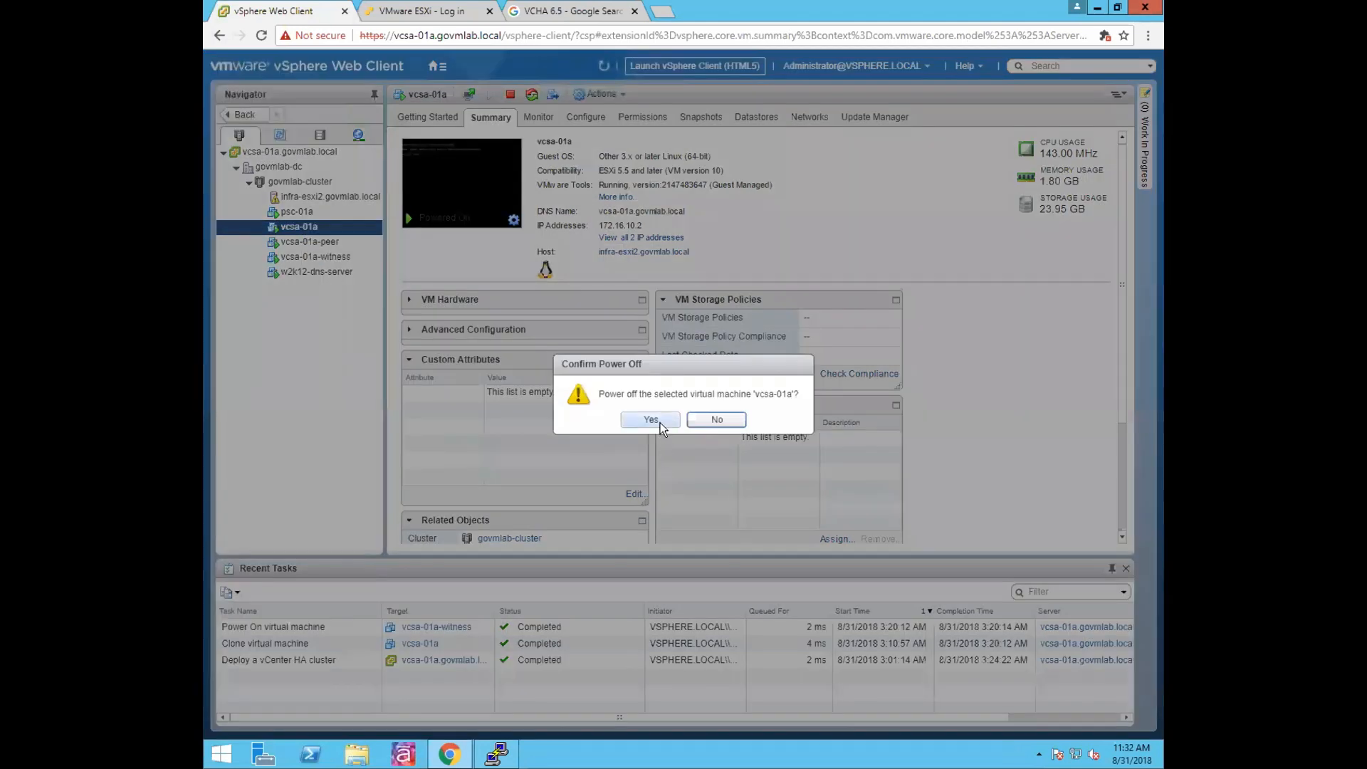
{"action": "left_click", "coordinate": [651, 419]}
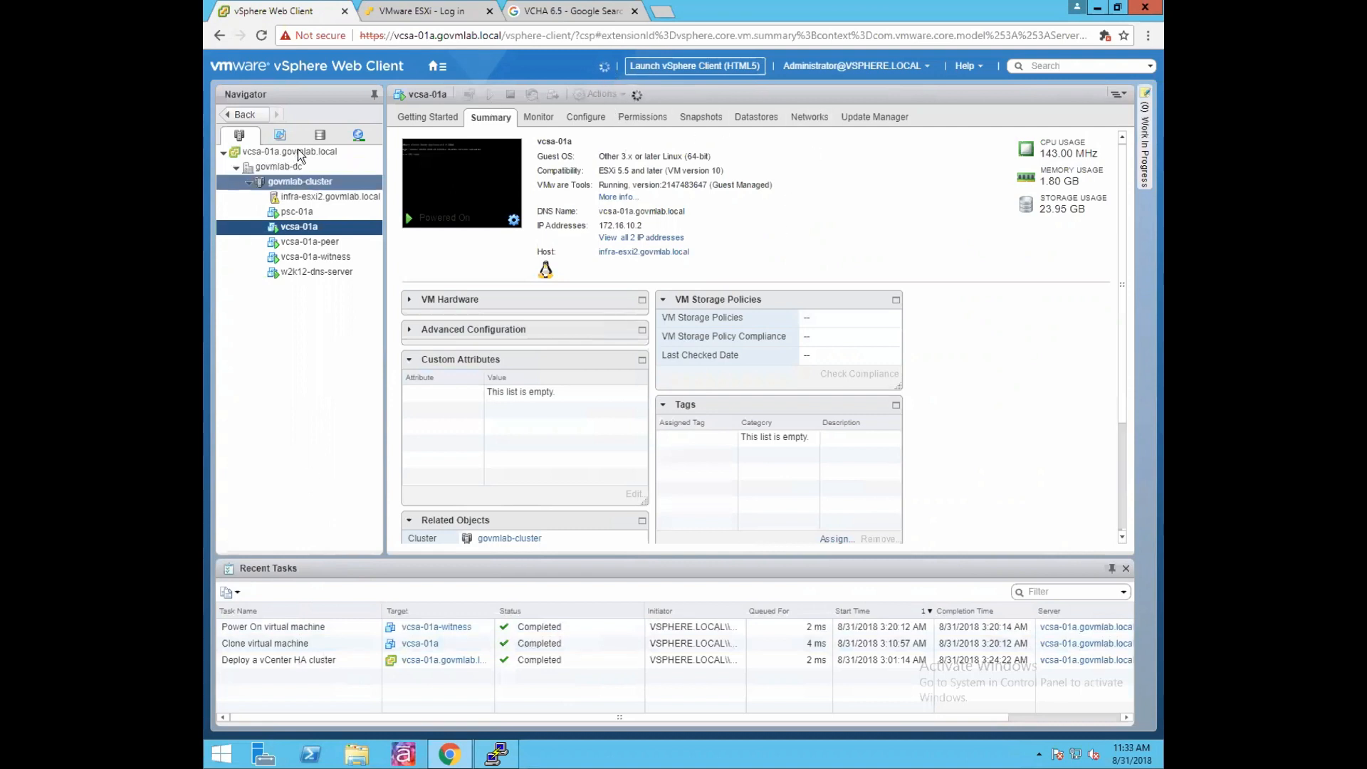
{"action": "left_click", "coordinate": [325, 151]}
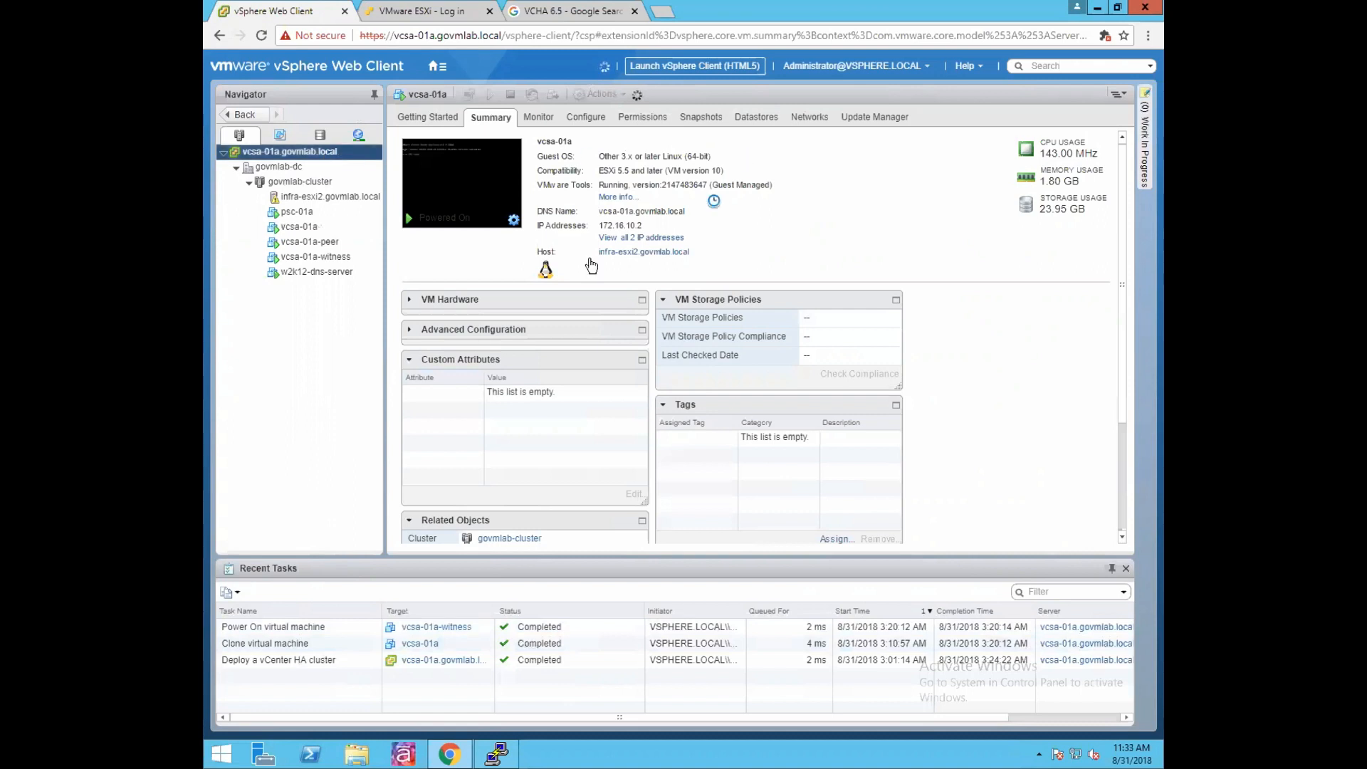
Step: Log in to the infra-esxi2 ESXi host as root and refresh its virtual machine list
{"action": "left_click", "coordinate": [409, 14]}
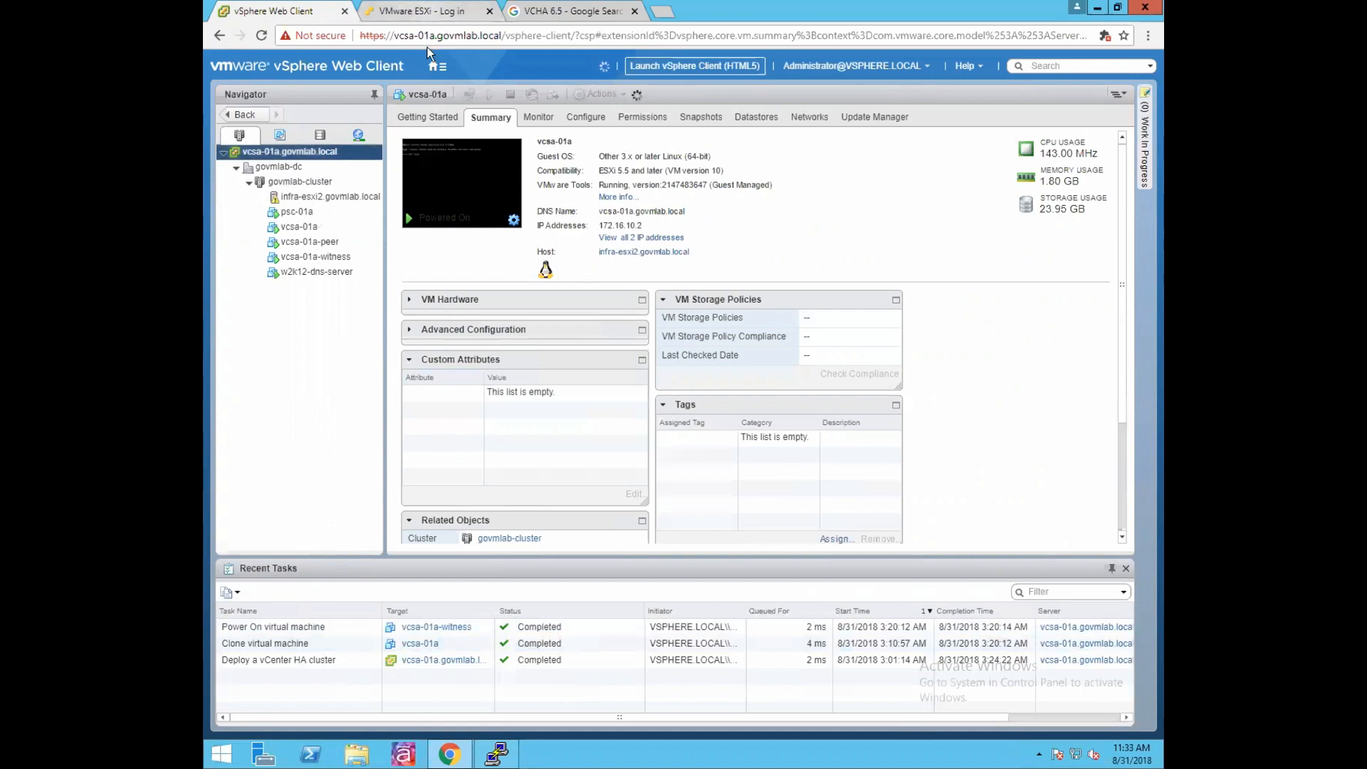
{"action": "type", "text": "root"}
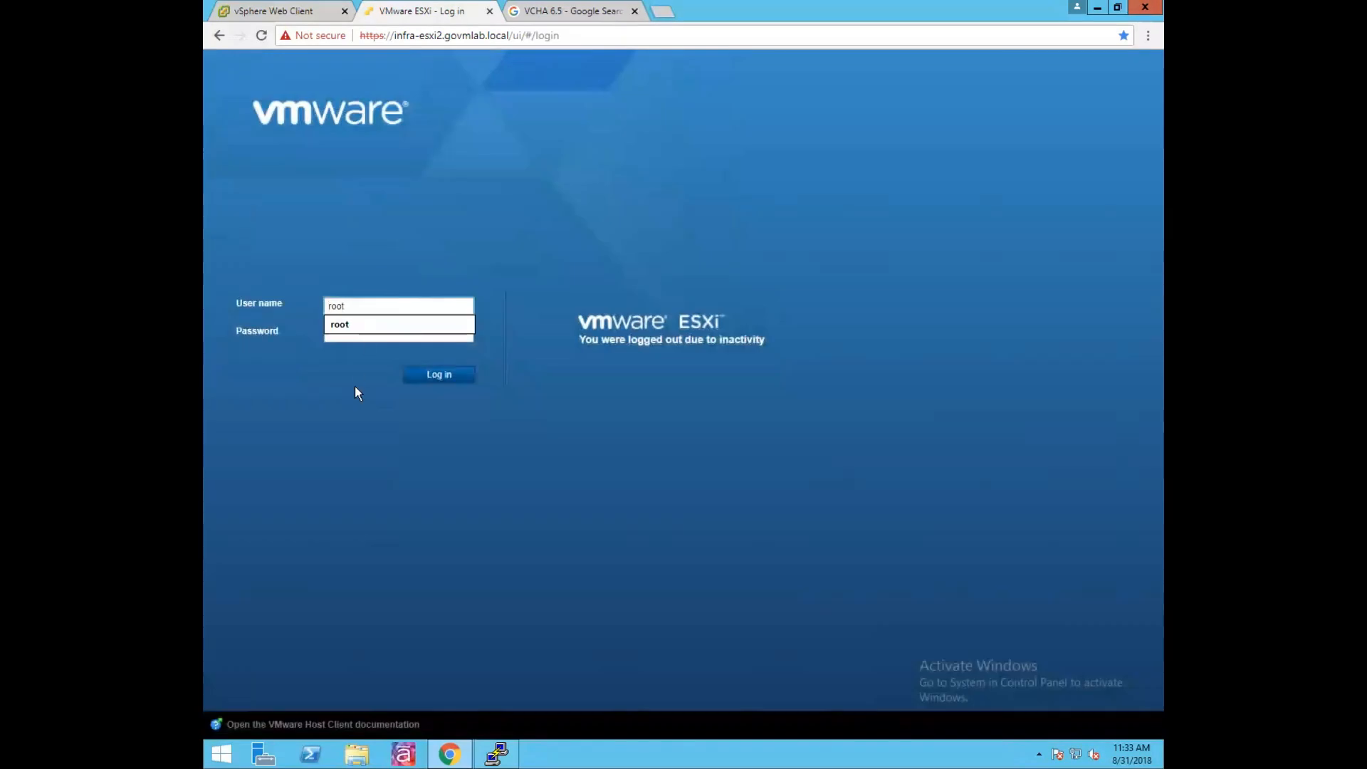
{"action": "left_click", "coordinate": [349, 340]}
{"action": "left_click", "coordinate": [347, 335]}
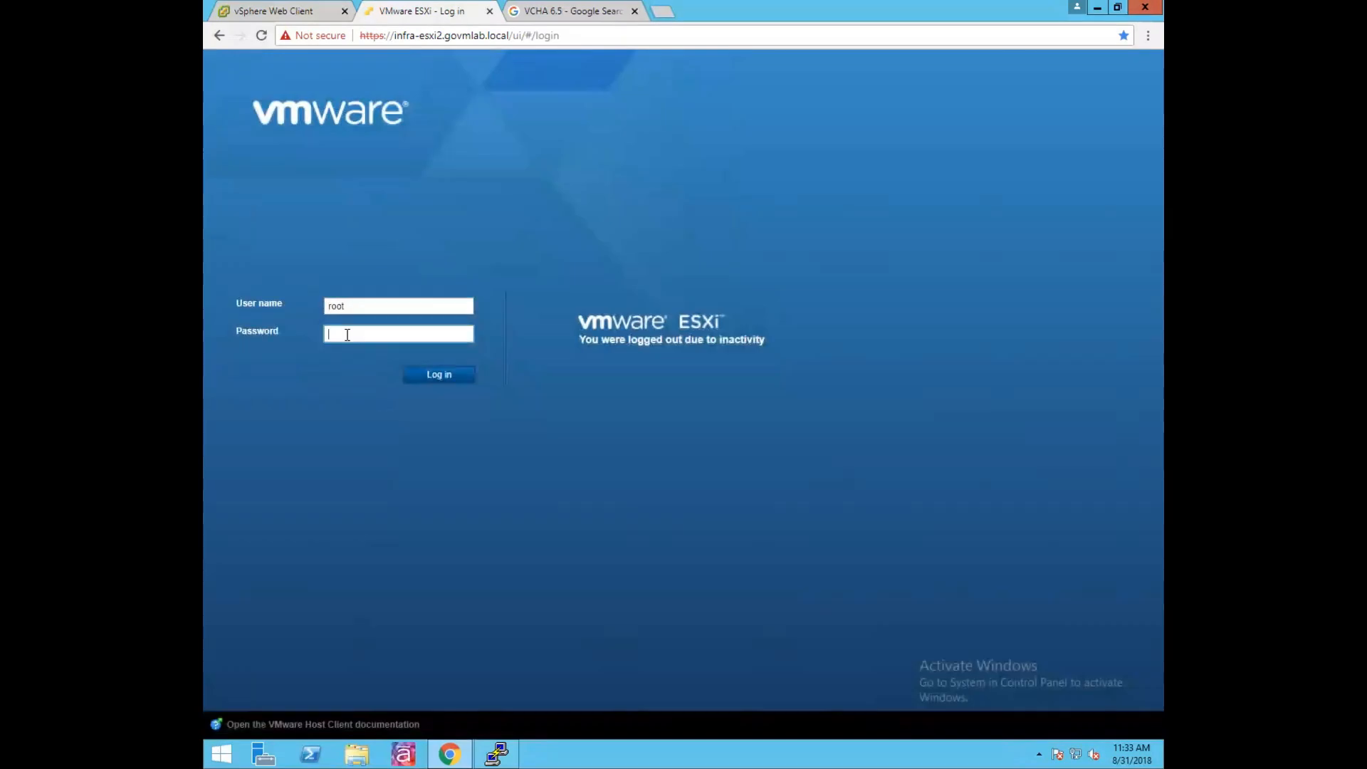
{"action": "type", "text": "•••••••••••••"}
{"action": "left_click", "coordinate": [443, 377]}
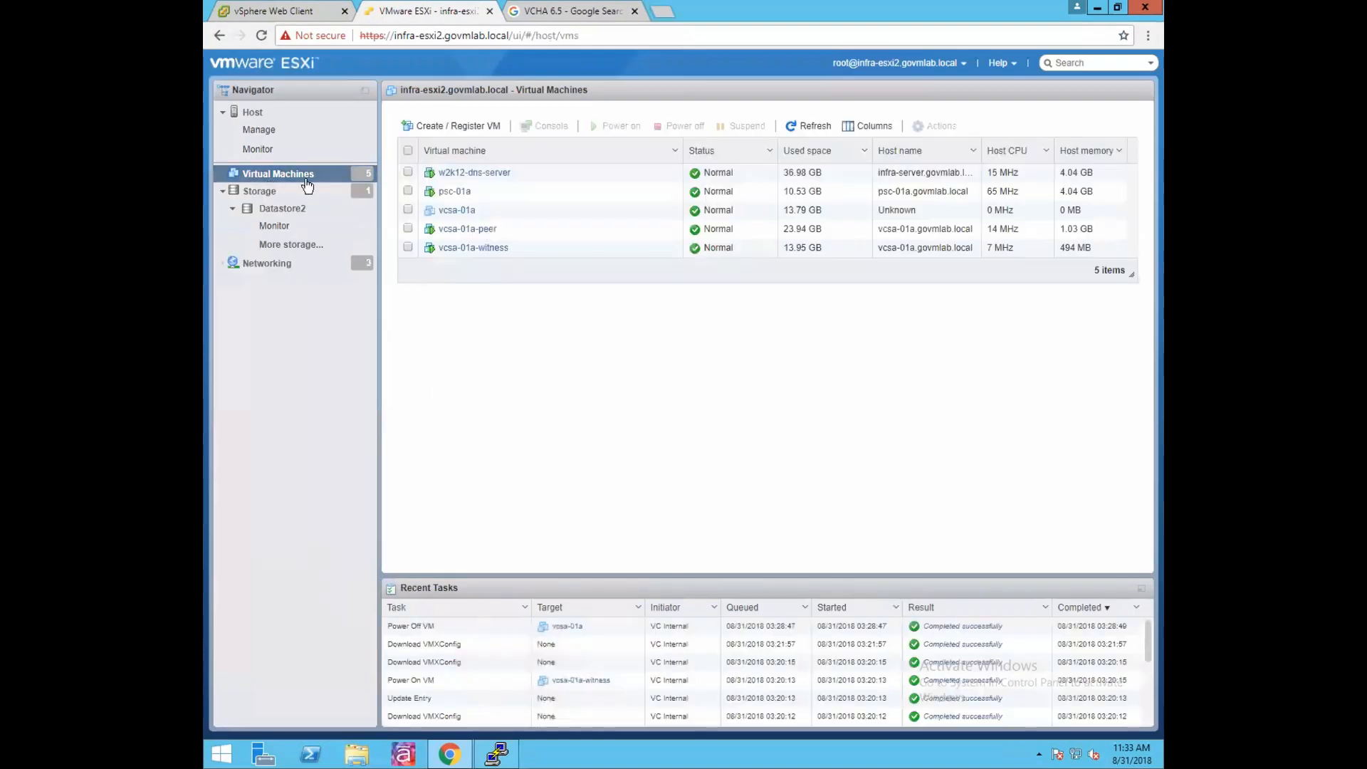
{"action": "left_click_drag", "start_coordinate": [396, 39], "coordinate": [507, 38]}
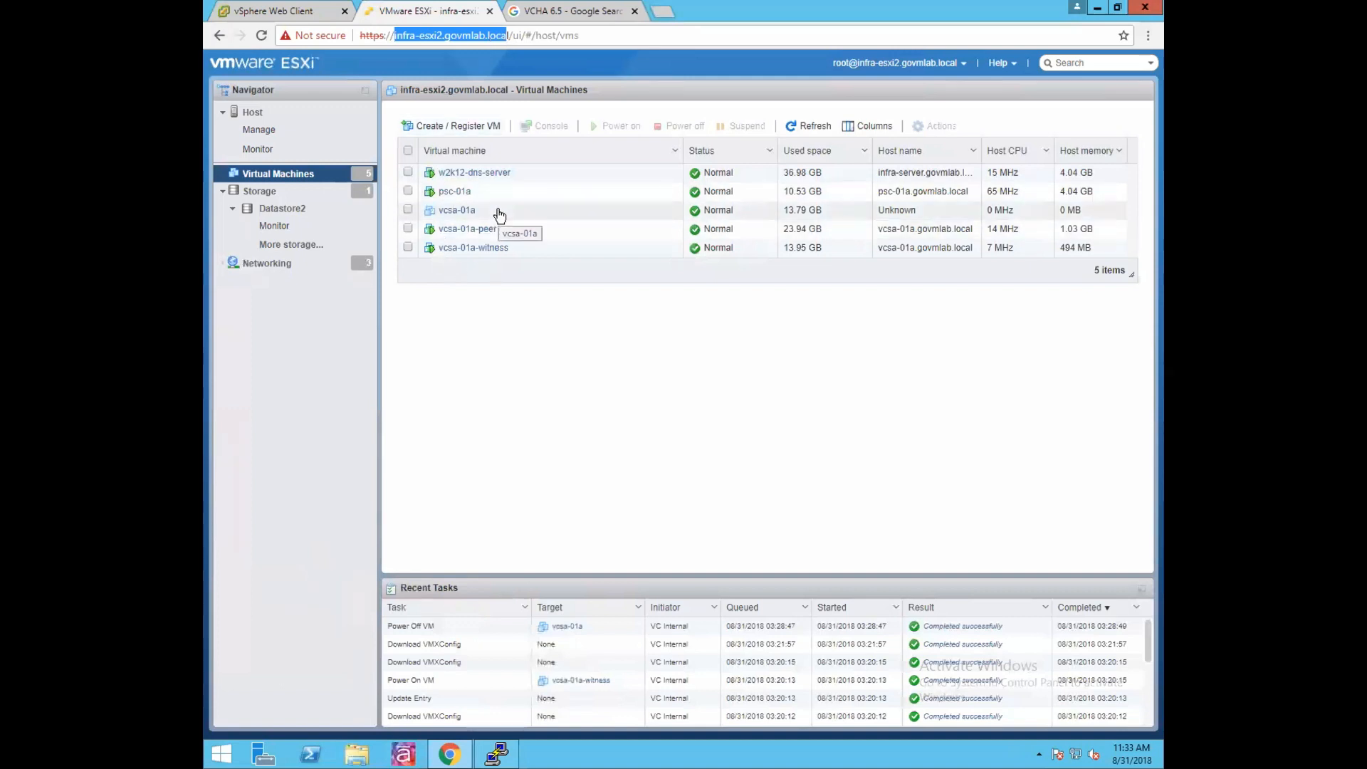
{"action": "left_click", "coordinate": [813, 127]}
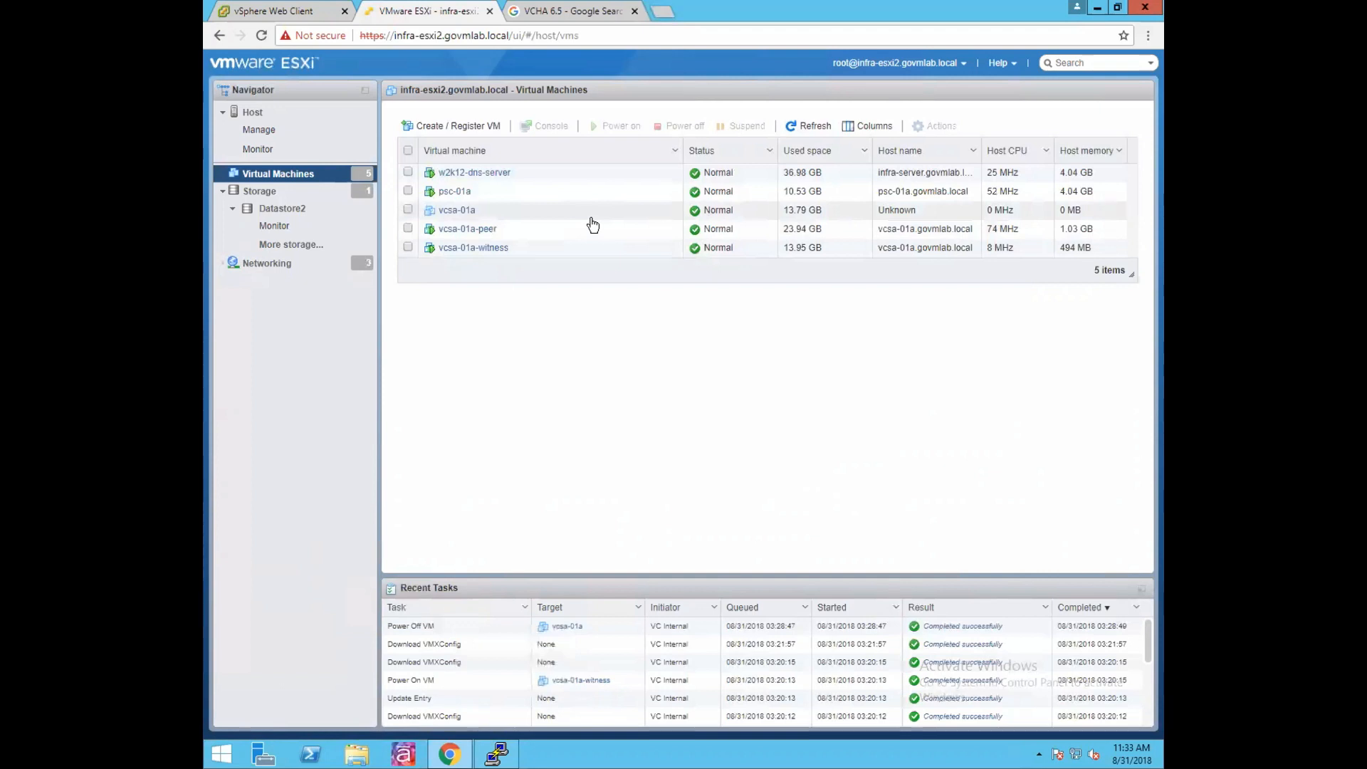
Step: Return to the vSphere Web Client, confirm vcsa-01a is Powered Off, and select vcsa-01a.govmlab.local
{"action": "left_click", "coordinate": [294, 14]}
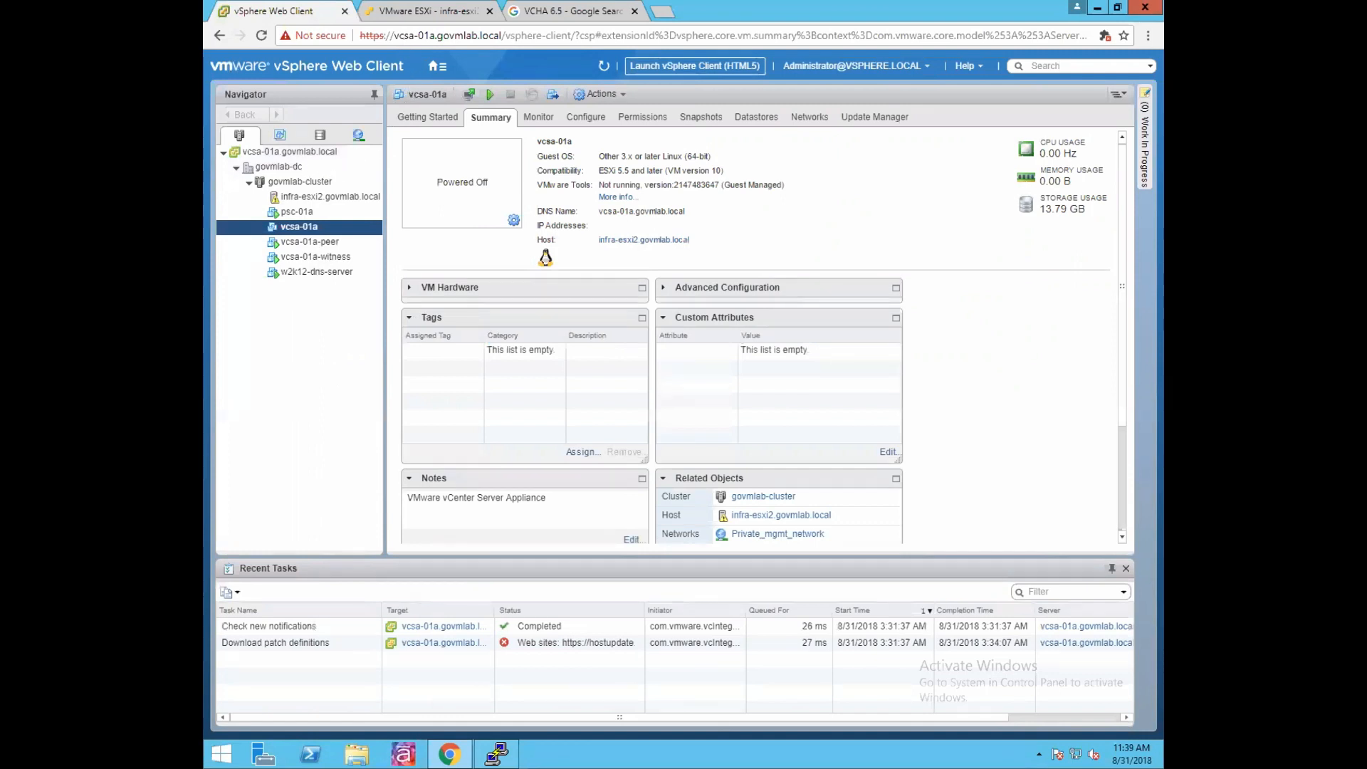
{"action": "left_click", "coordinate": [317, 152]}
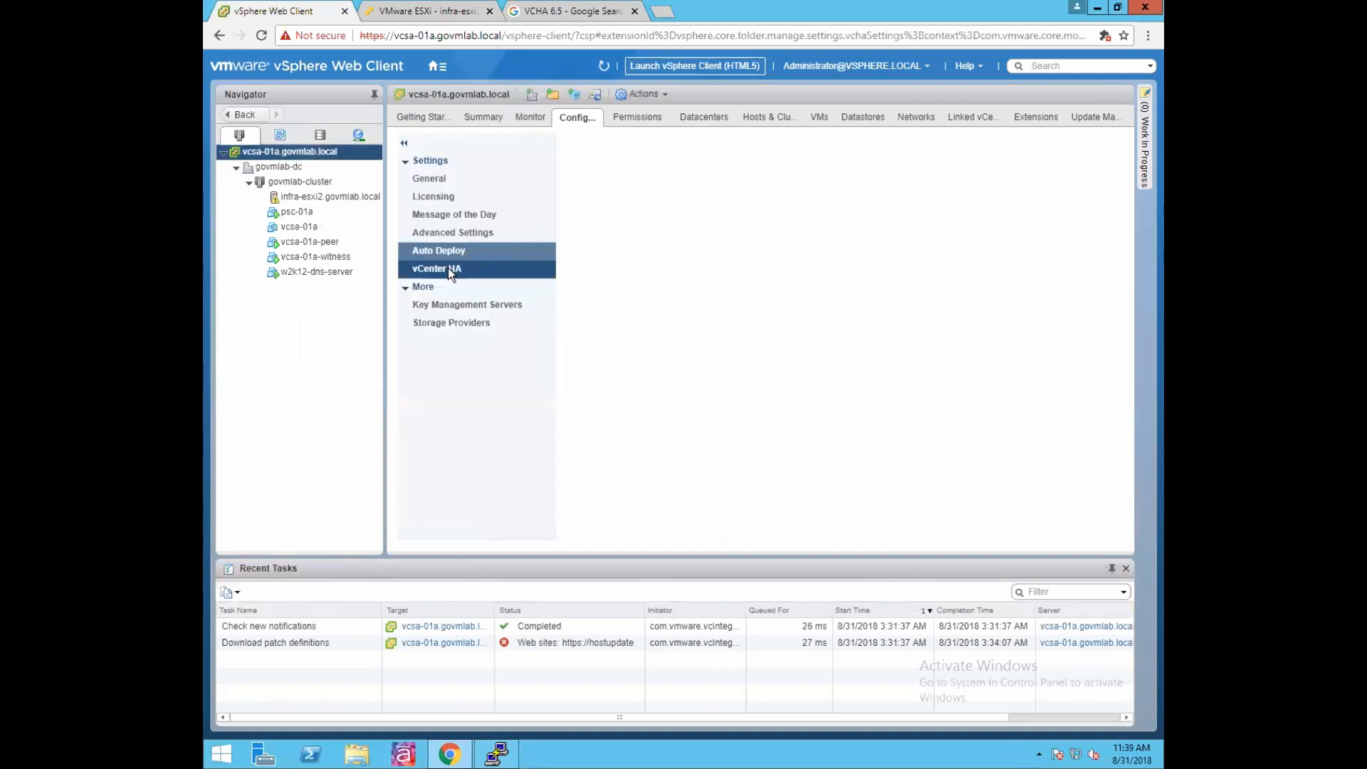
Step: Open the vCenter HA settings and view the Active node's virtual machine details
{"action": "left_click", "coordinate": [448, 268]}
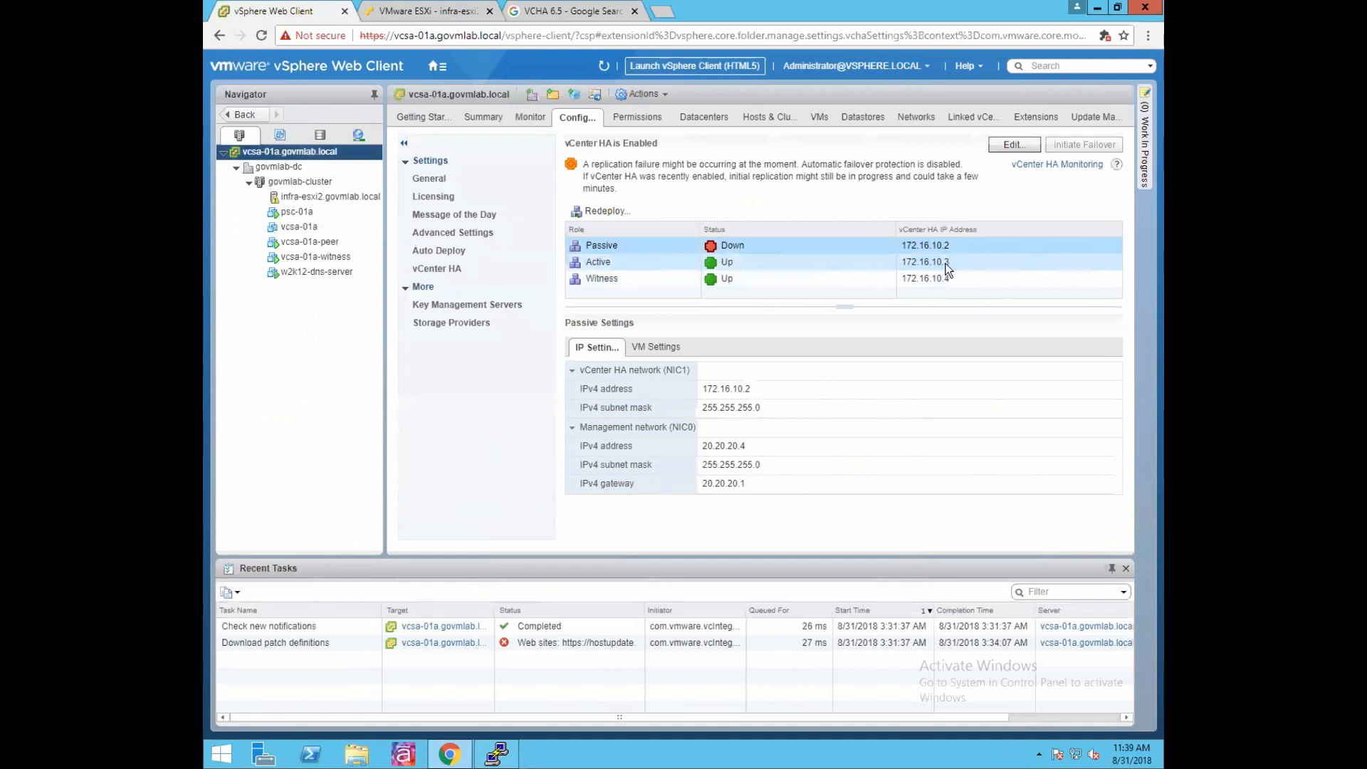
{"action": "left_click", "coordinate": [656, 260]}
{"action": "left_click", "coordinate": [669, 350]}
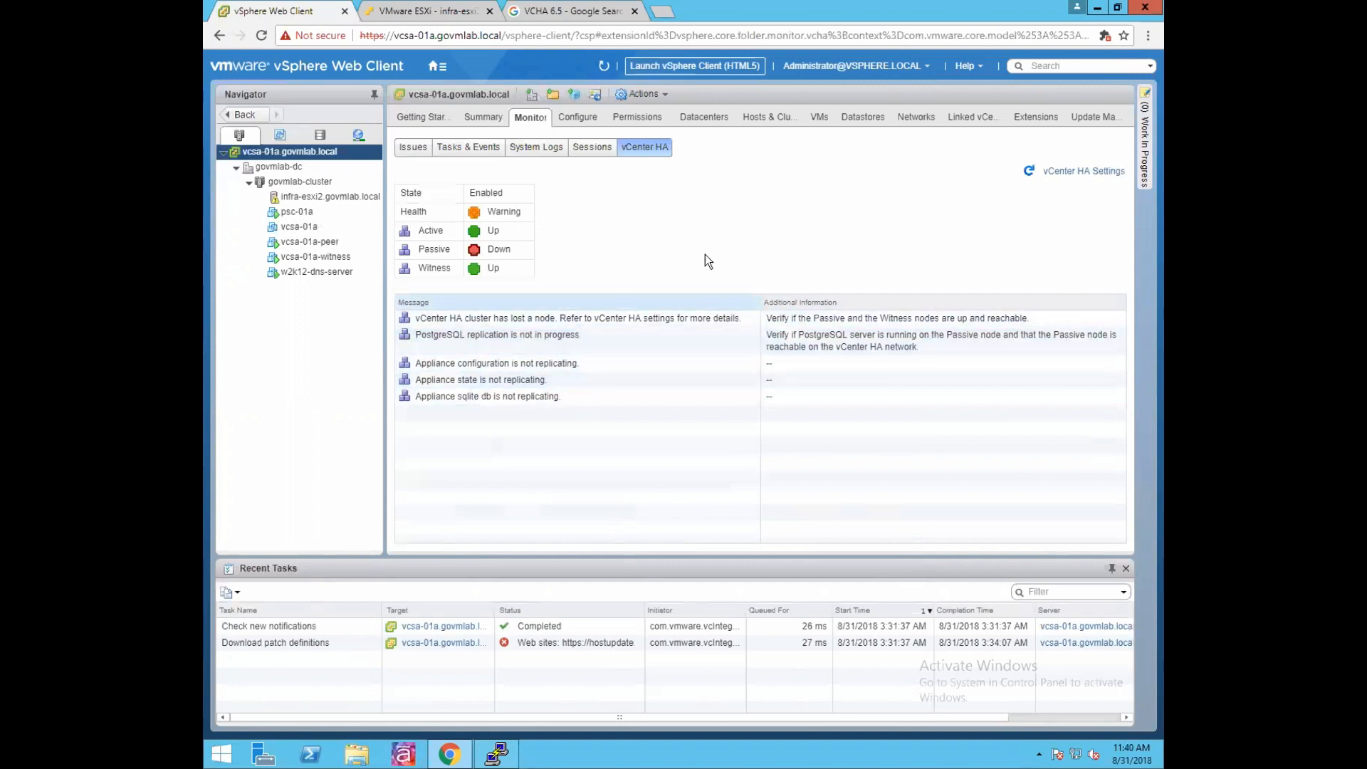
Step: Power on the vcsa-01a virtual machine from its Power menu
{"action": "left_click", "coordinate": [305, 227]}
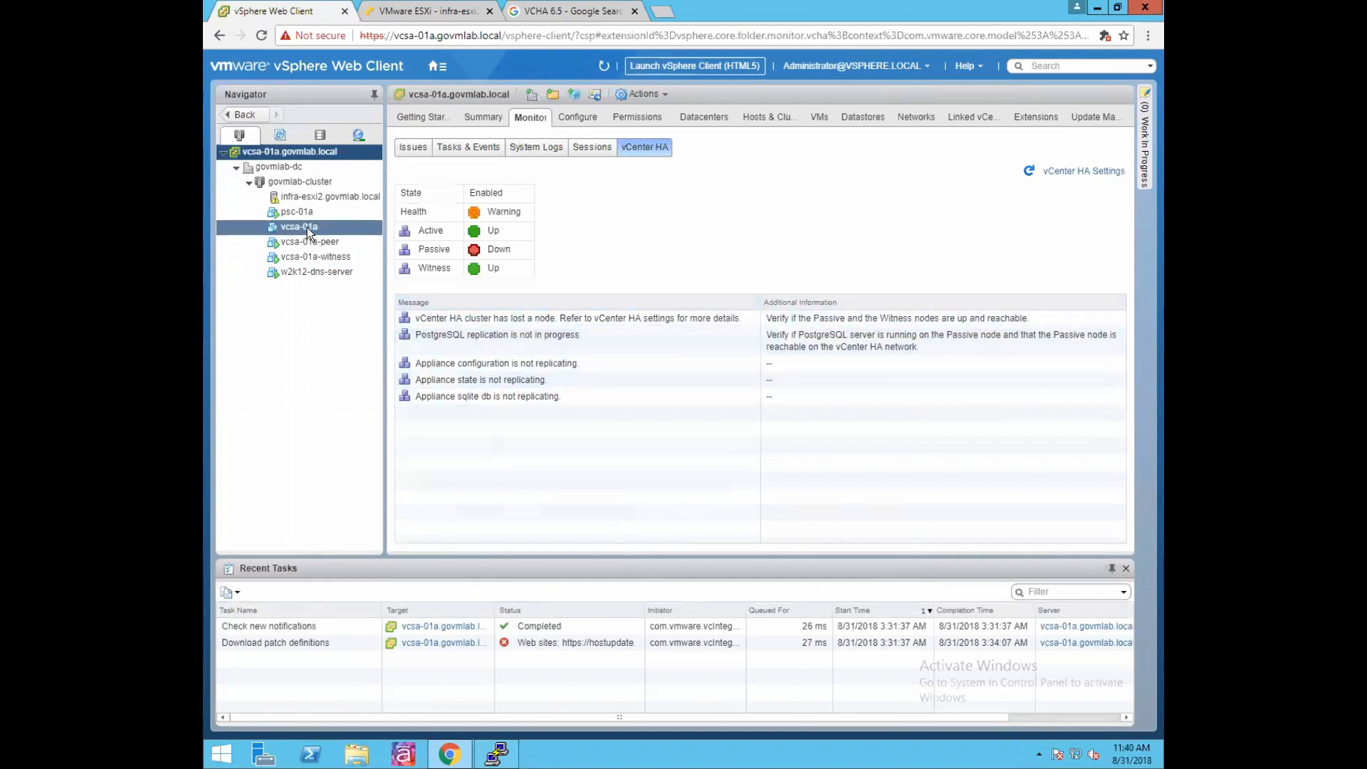
{"action": "left_click", "coordinate": [316, 229]}
{"action": "right_click", "coordinate": [319, 235]}
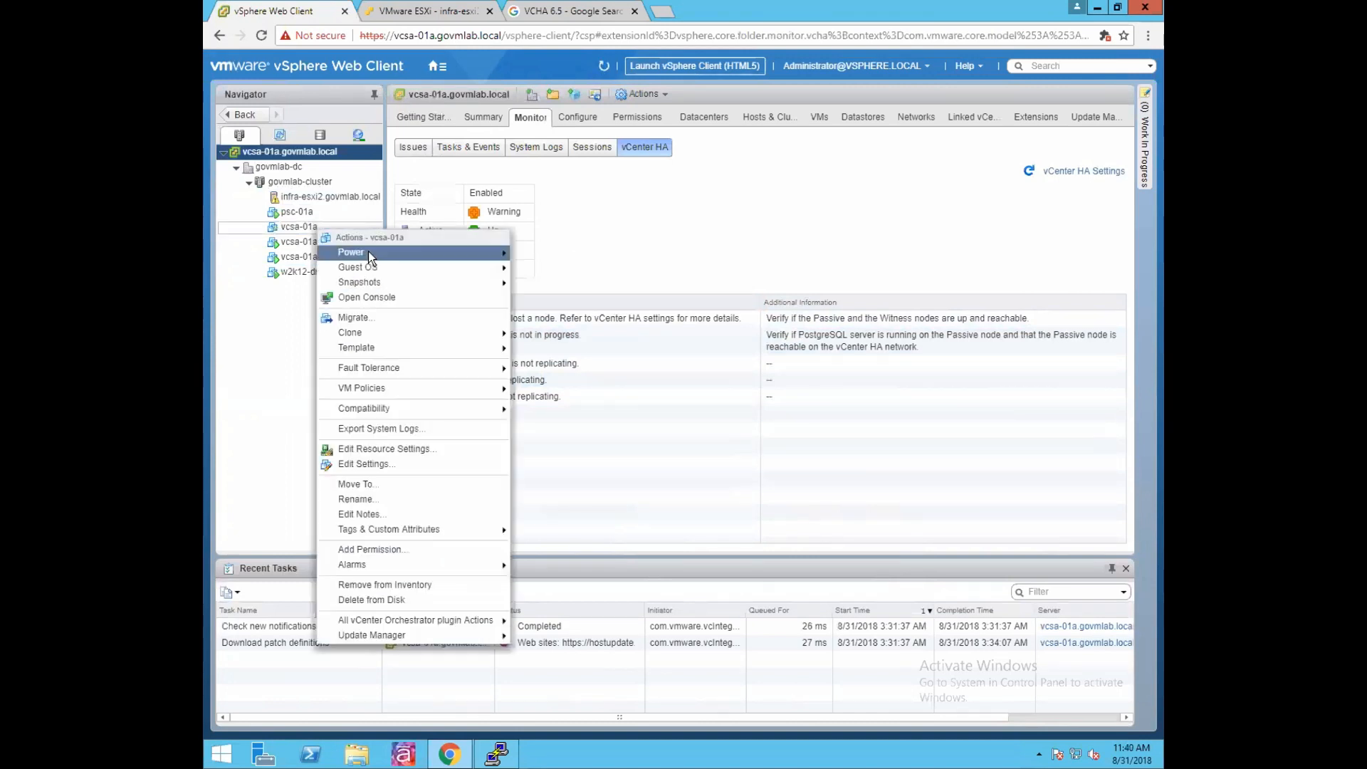
{"action": "mouse_move", "coordinate": [369, 251]}
{"action": "left_click", "coordinate": [544, 255]}
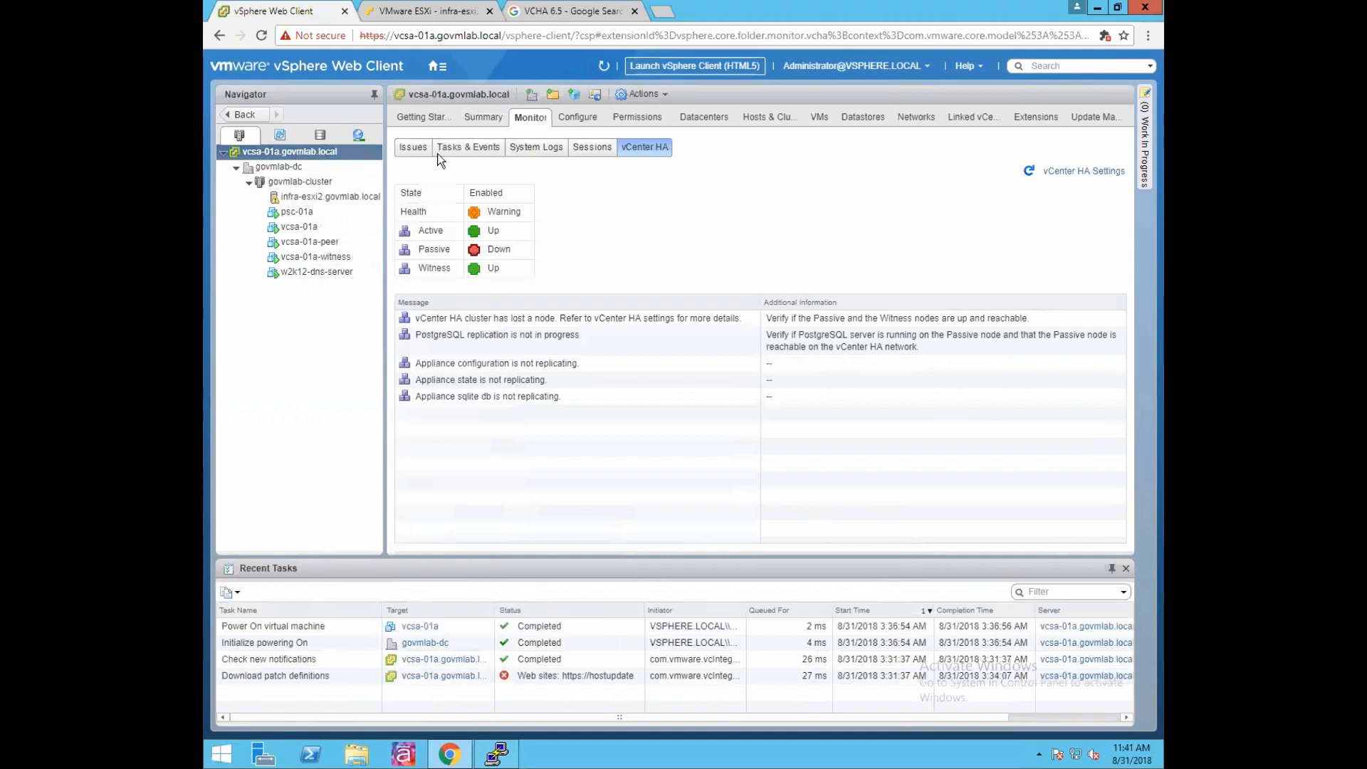
Step: Check vCenter HA node status and Passive node settings, noting the appliance state sync message
{"action": "left_click", "coordinate": [578, 117]}
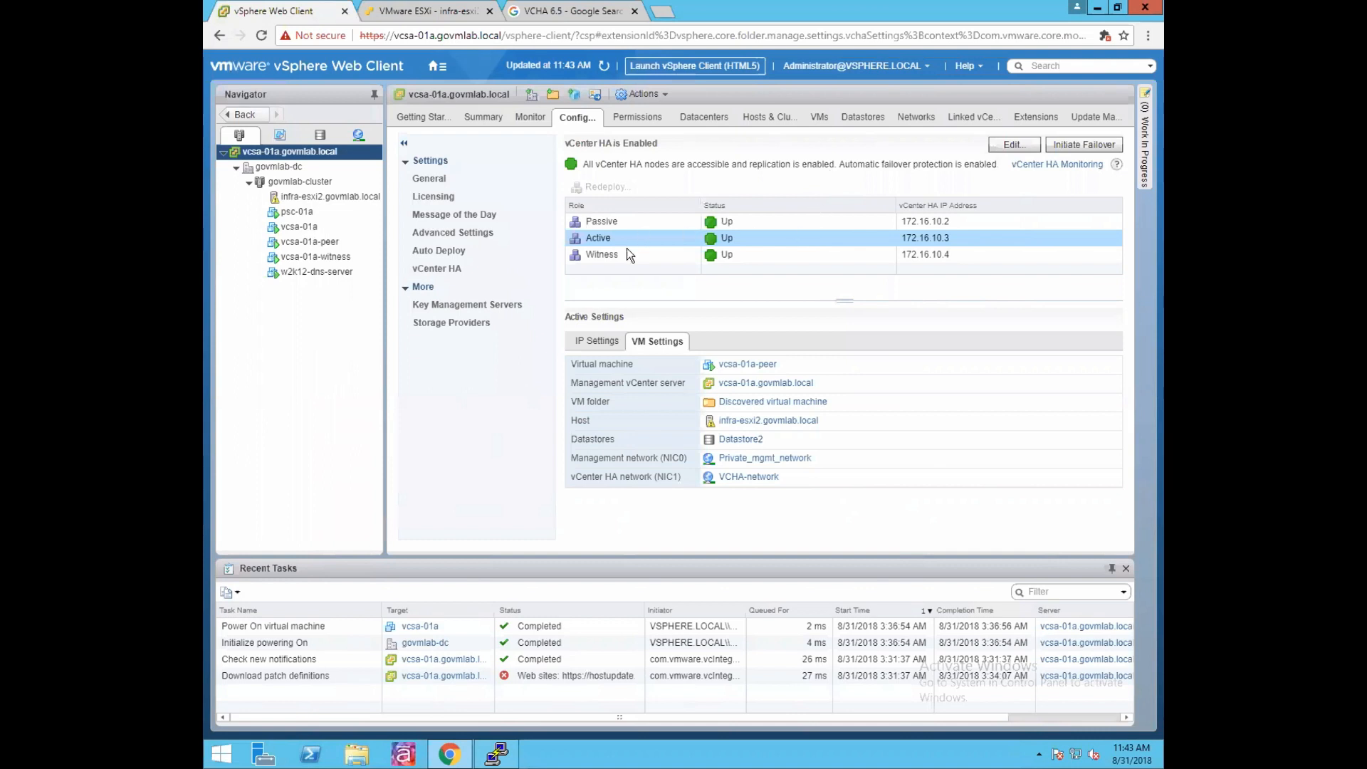
{"action": "left_click", "coordinate": [737, 222]}
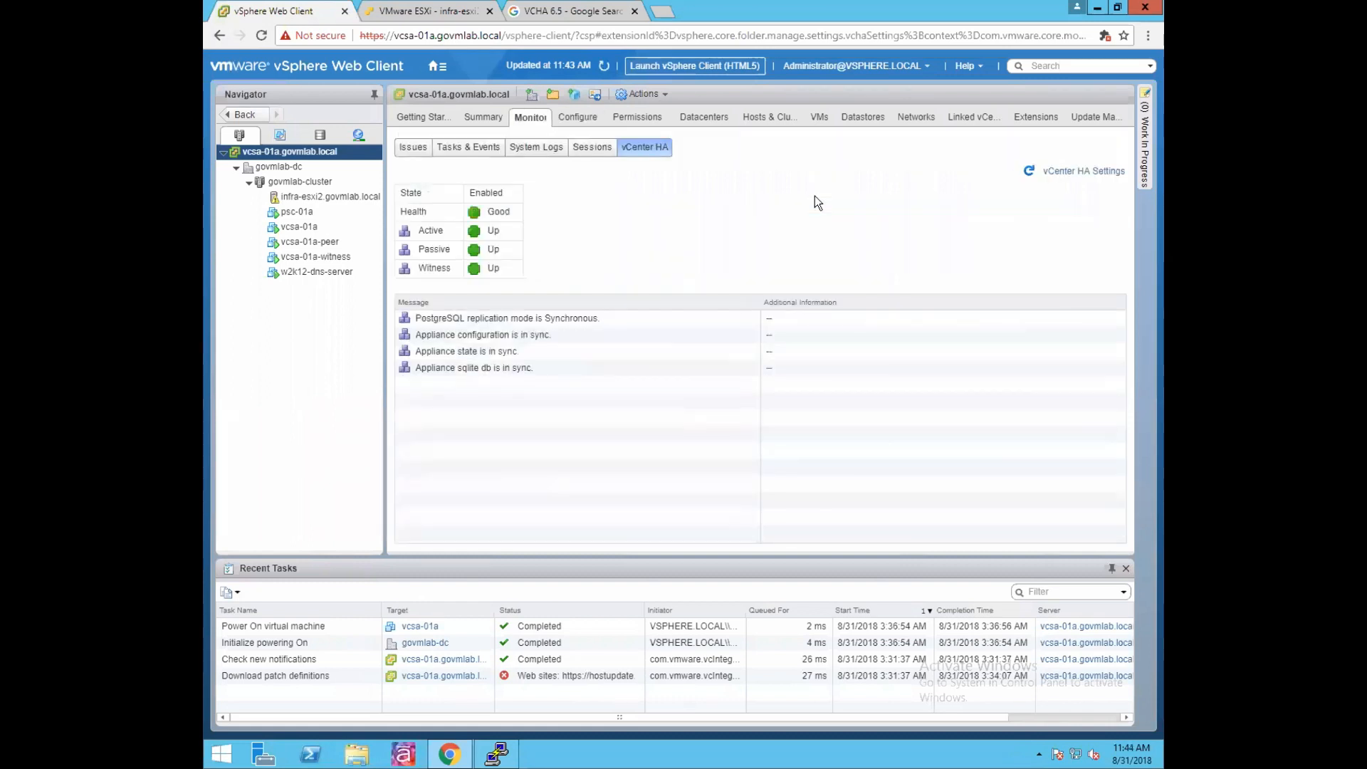
{"action": "left_click_drag", "start_coordinate": [428, 318], "coordinate": [593, 321]}
{"action": "left_click", "coordinate": [541, 358]}
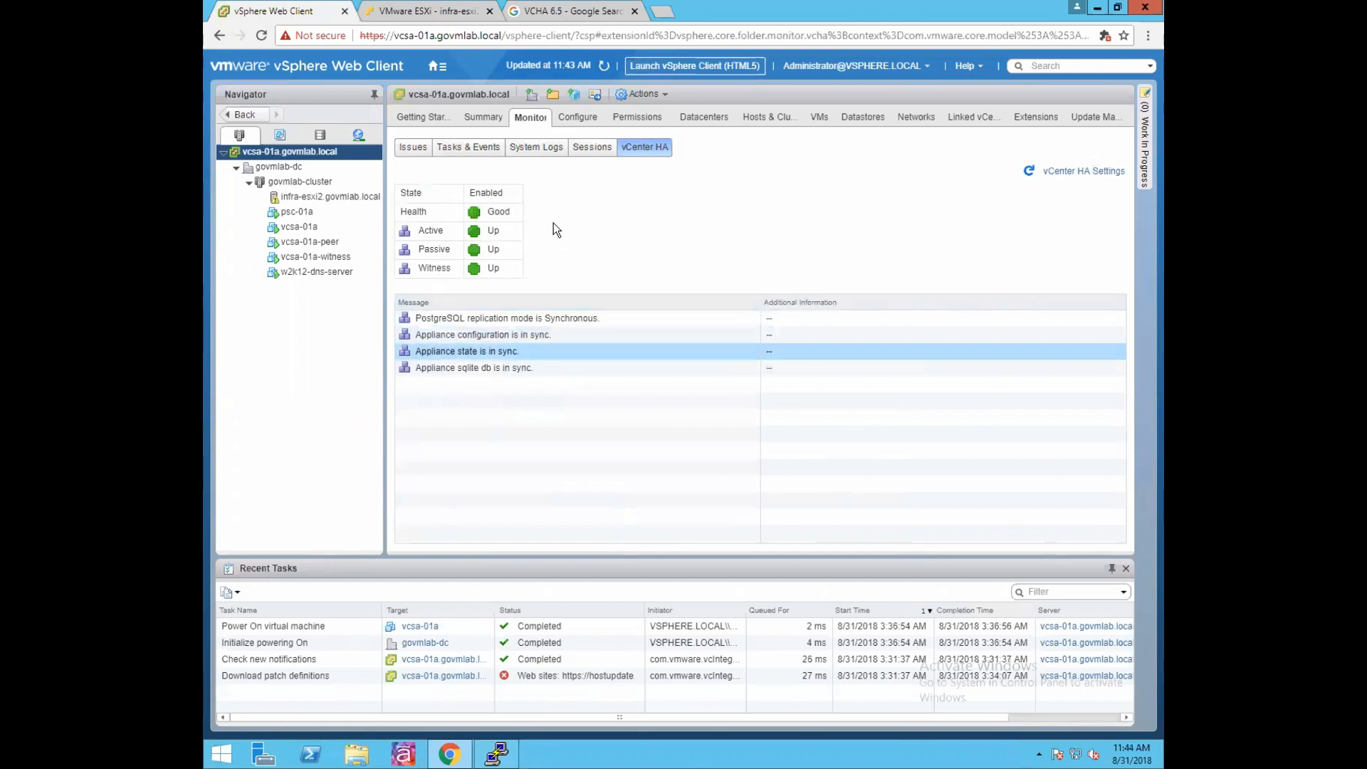
{"action": "left_click", "coordinate": [578, 117]}
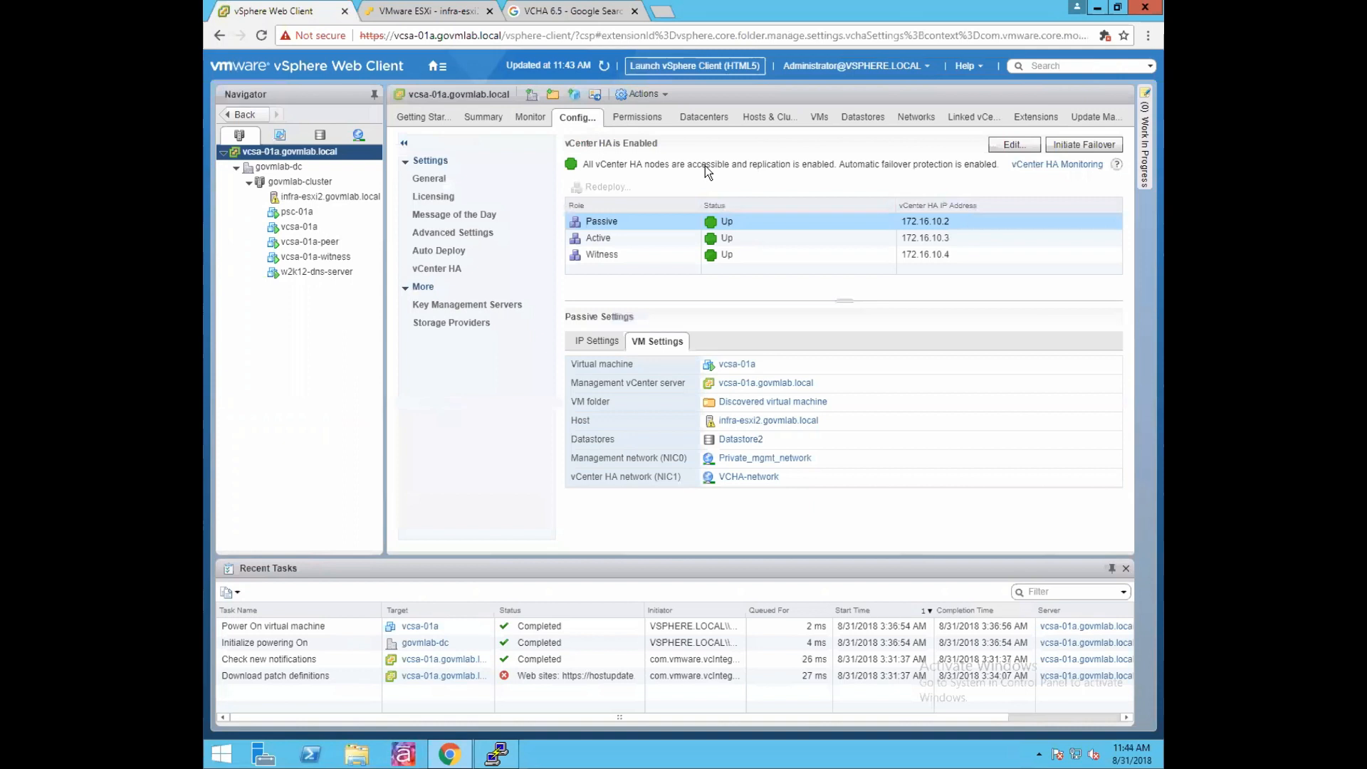
Step: Open the Edit vCenter HA dialog with its Maintenance Mode, Disable and Remove options
{"action": "left_click", "coordinate": [1013, 145]}
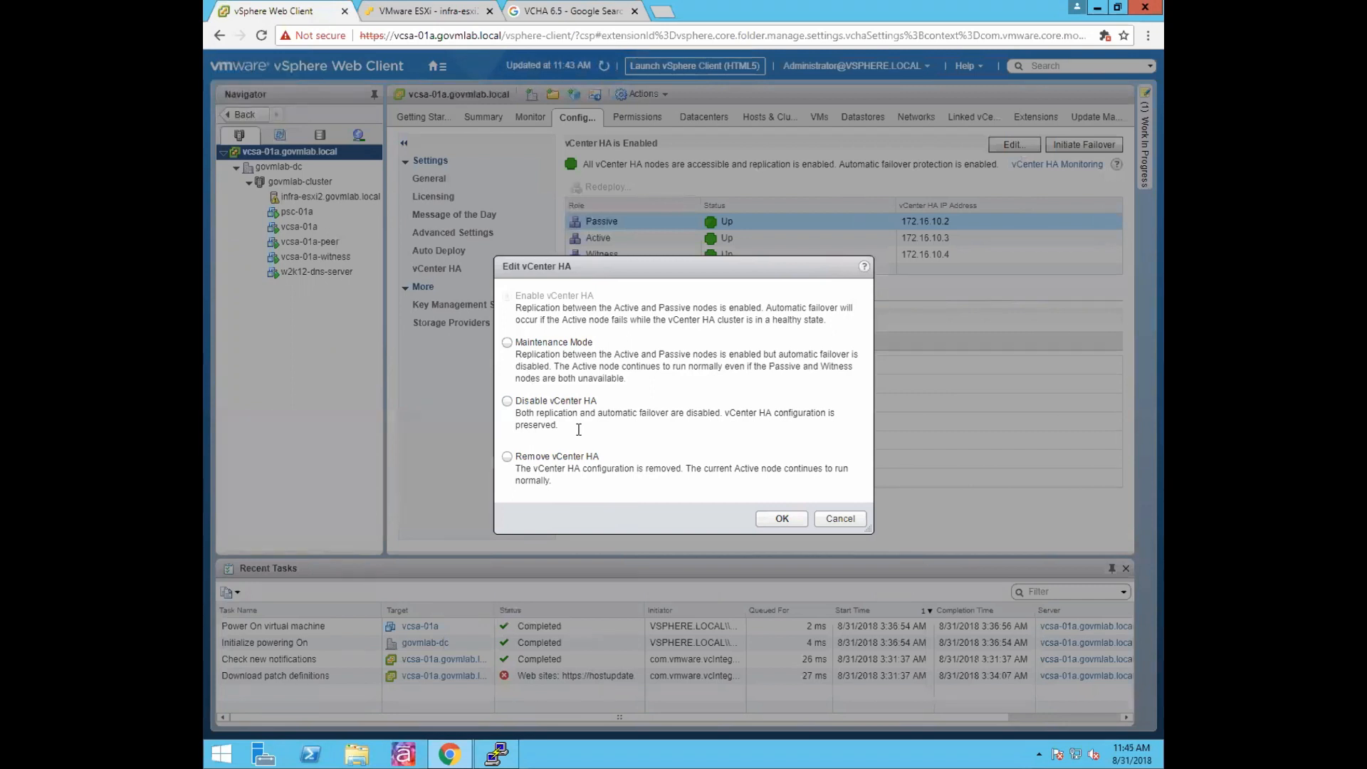
Step: Choose Remove vCenter HA and confirm, deleting the witness and leaving HA not configured
{"action": "left_click", "coordinate": [507, 457]}
{"action": "left_click", "coordinate": [783, 519]}
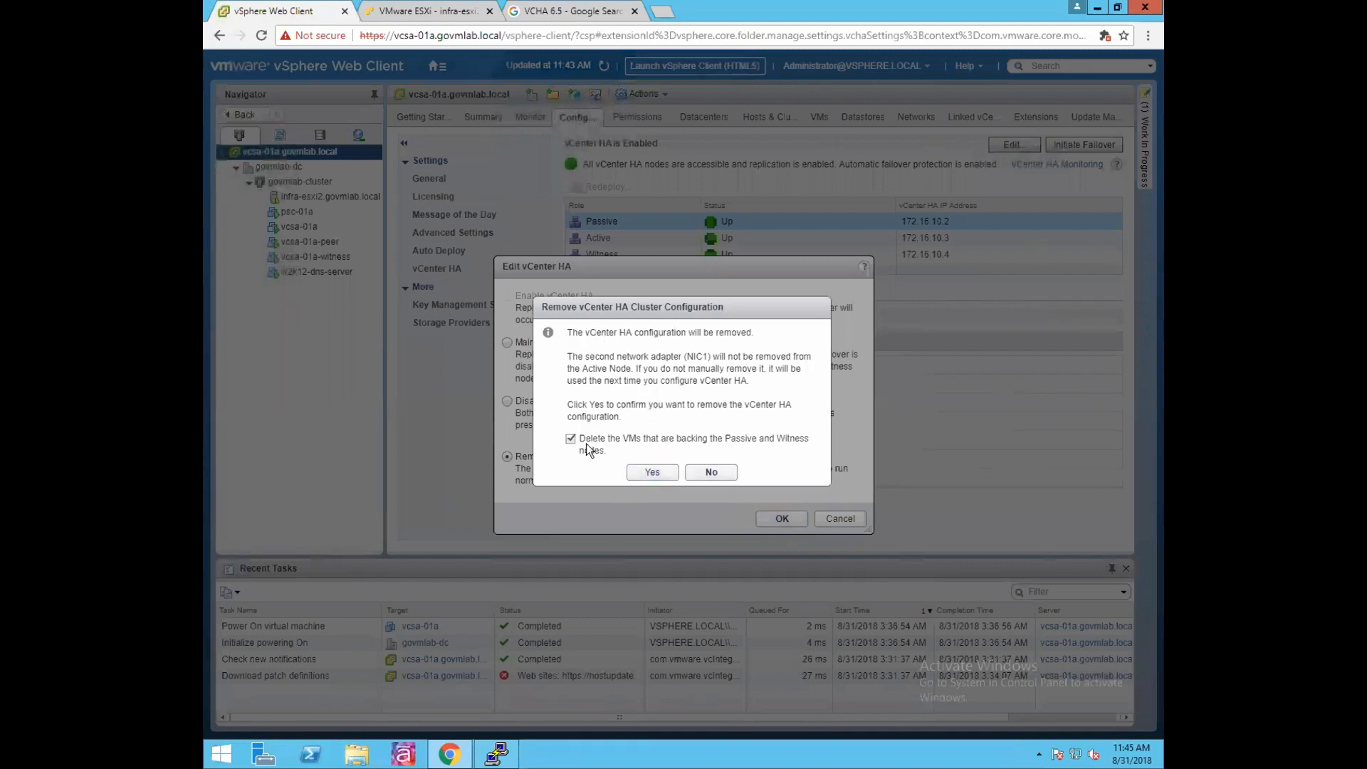
{"action": "left_click", "coordinate": [653, 472]}
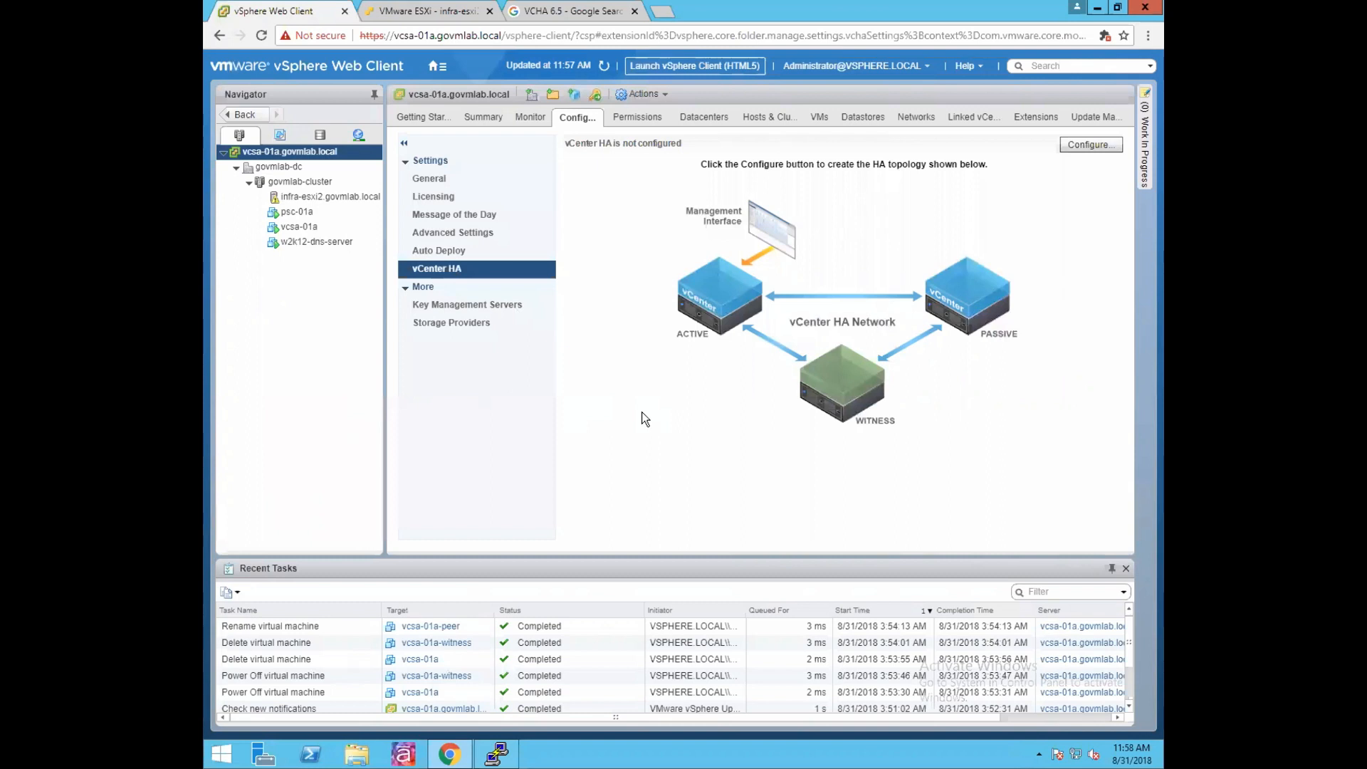
Step: Log out of the administrator account from the user menu
{"action": "left_click", "coordinate": [927, 66]}
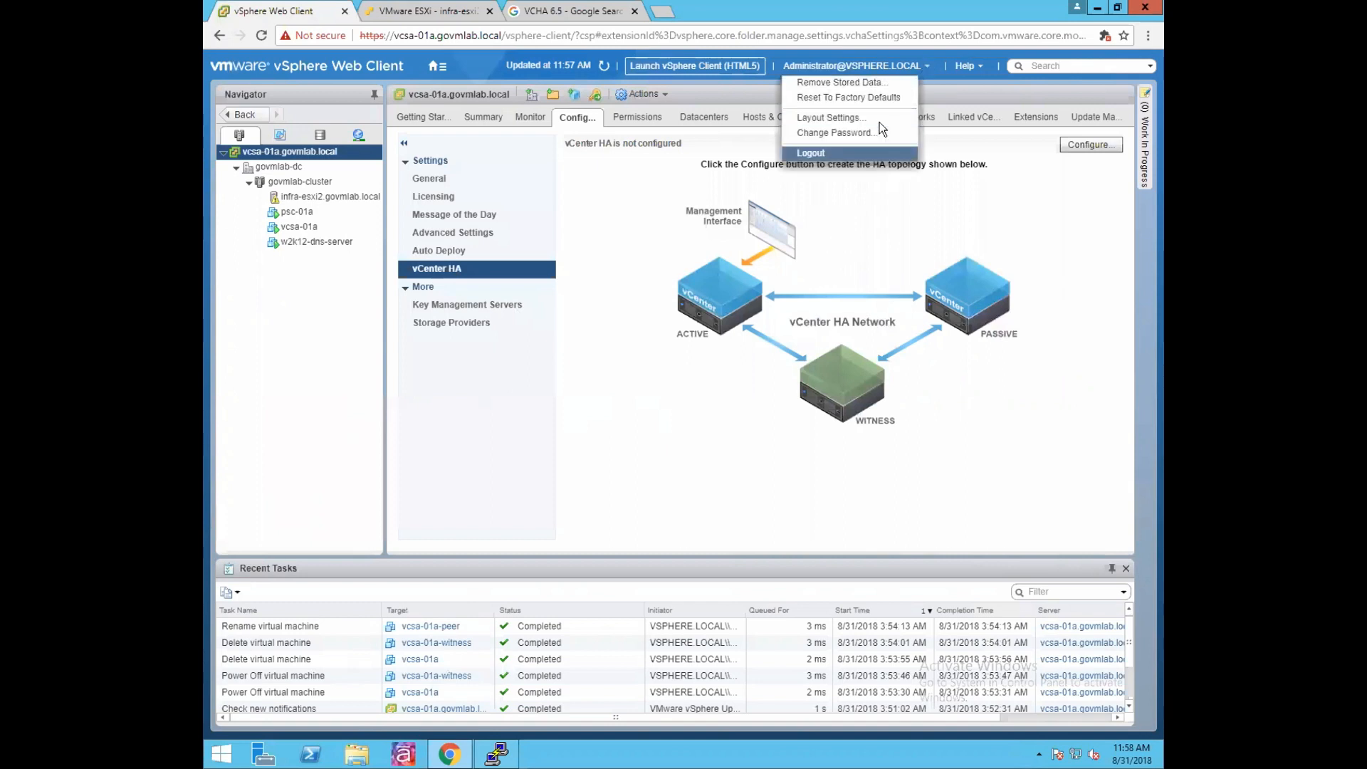
{"action": "left_click", "coordinate": [879, 153]}
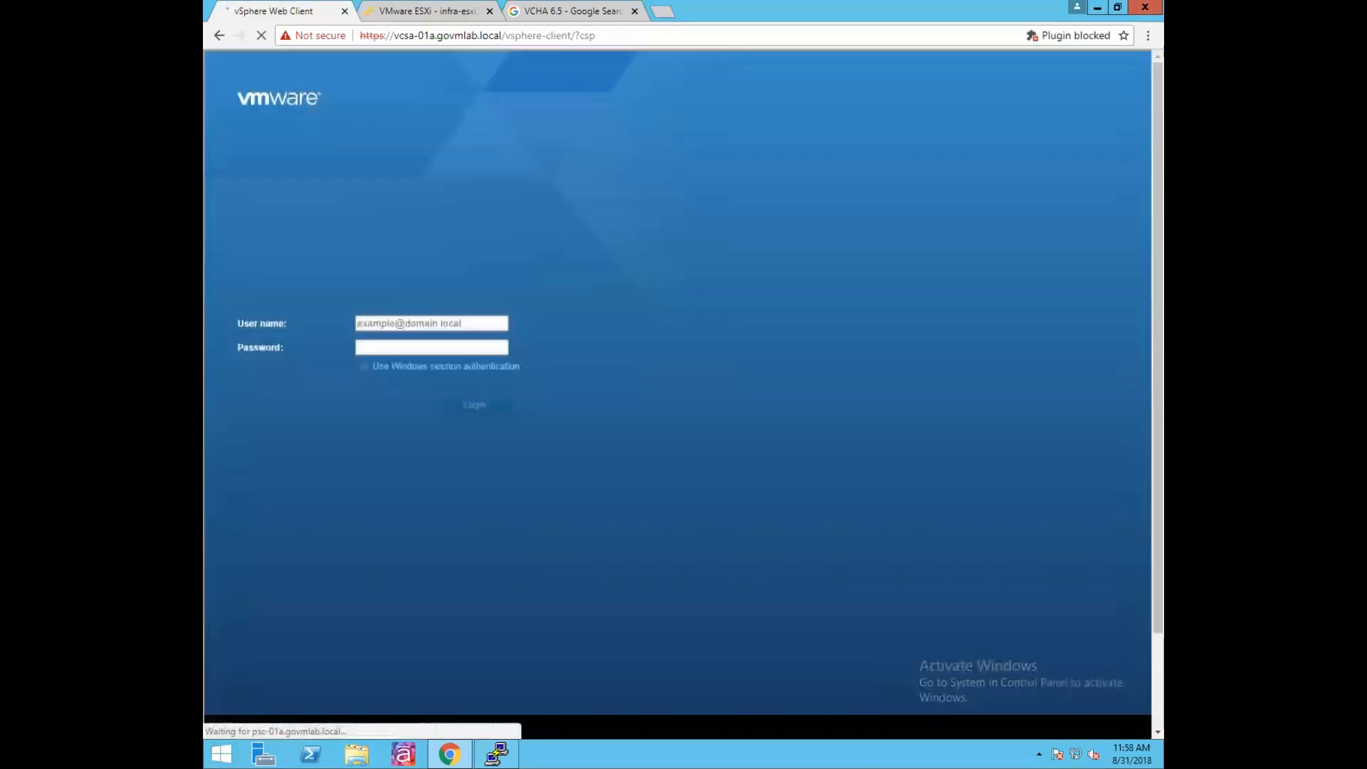